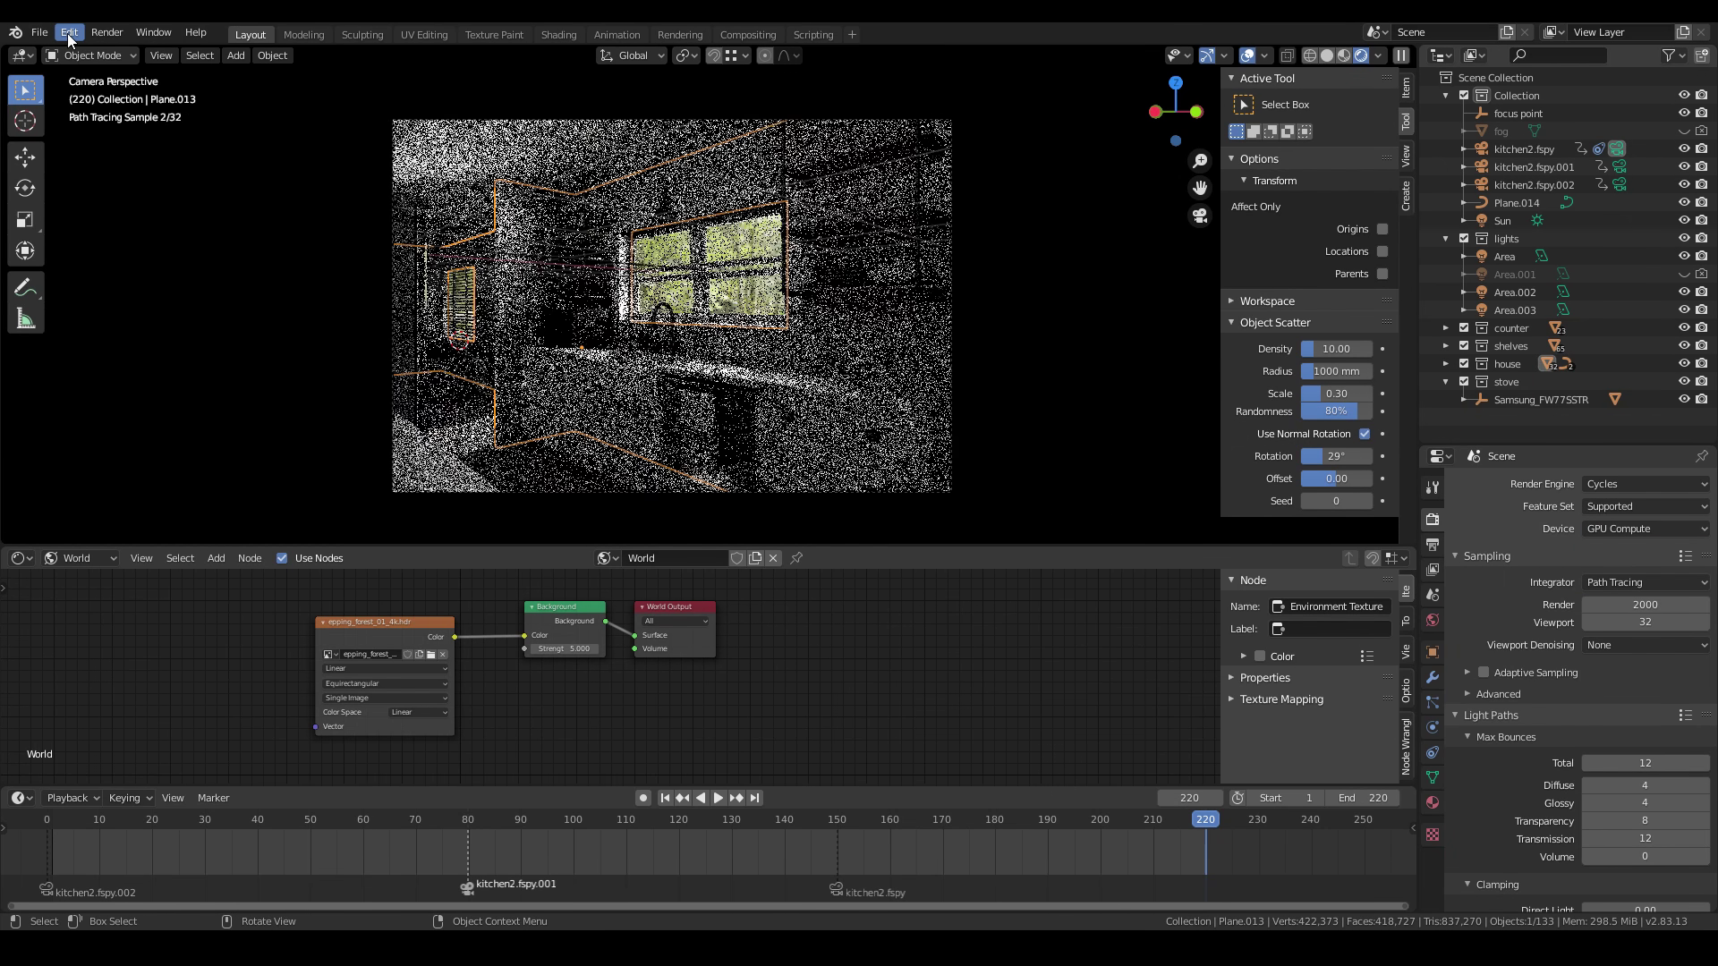
# In Preferences > System, switch Cycles render devices to OptiX on the GeForce RTX 2080 Ti
pyautogui.click(67, 34)
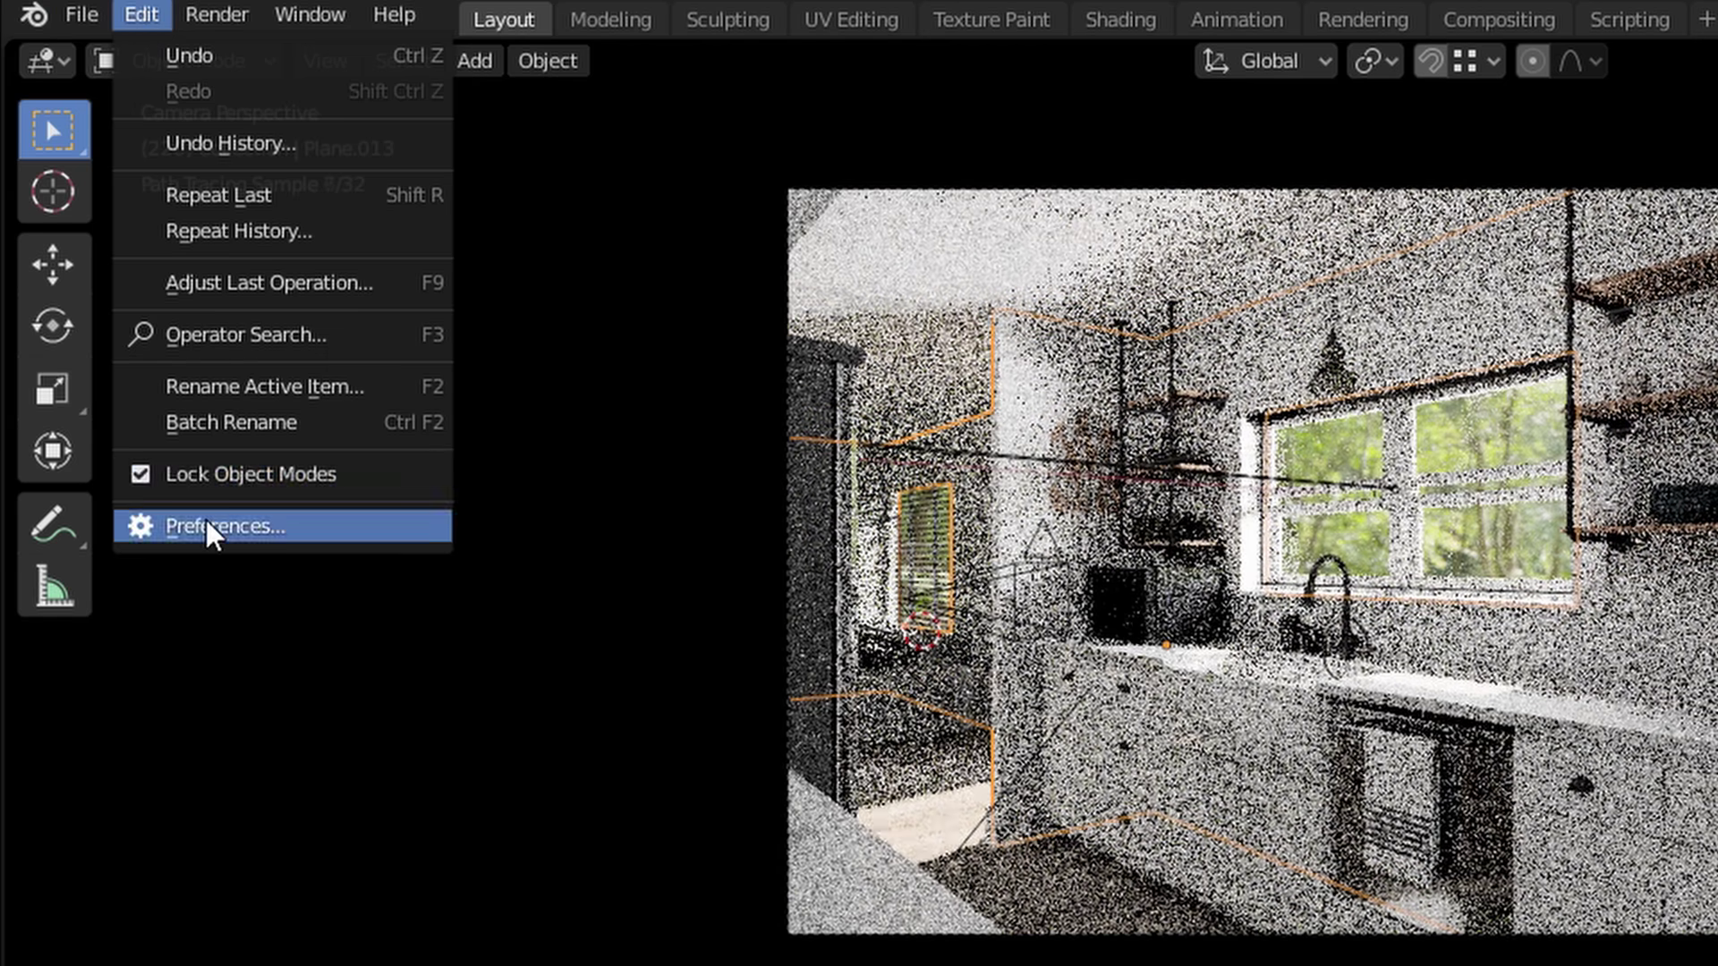
pyautogui.click(109, 287)
pyautogui.click(540, 185)
pyautogui.click(657, 189)
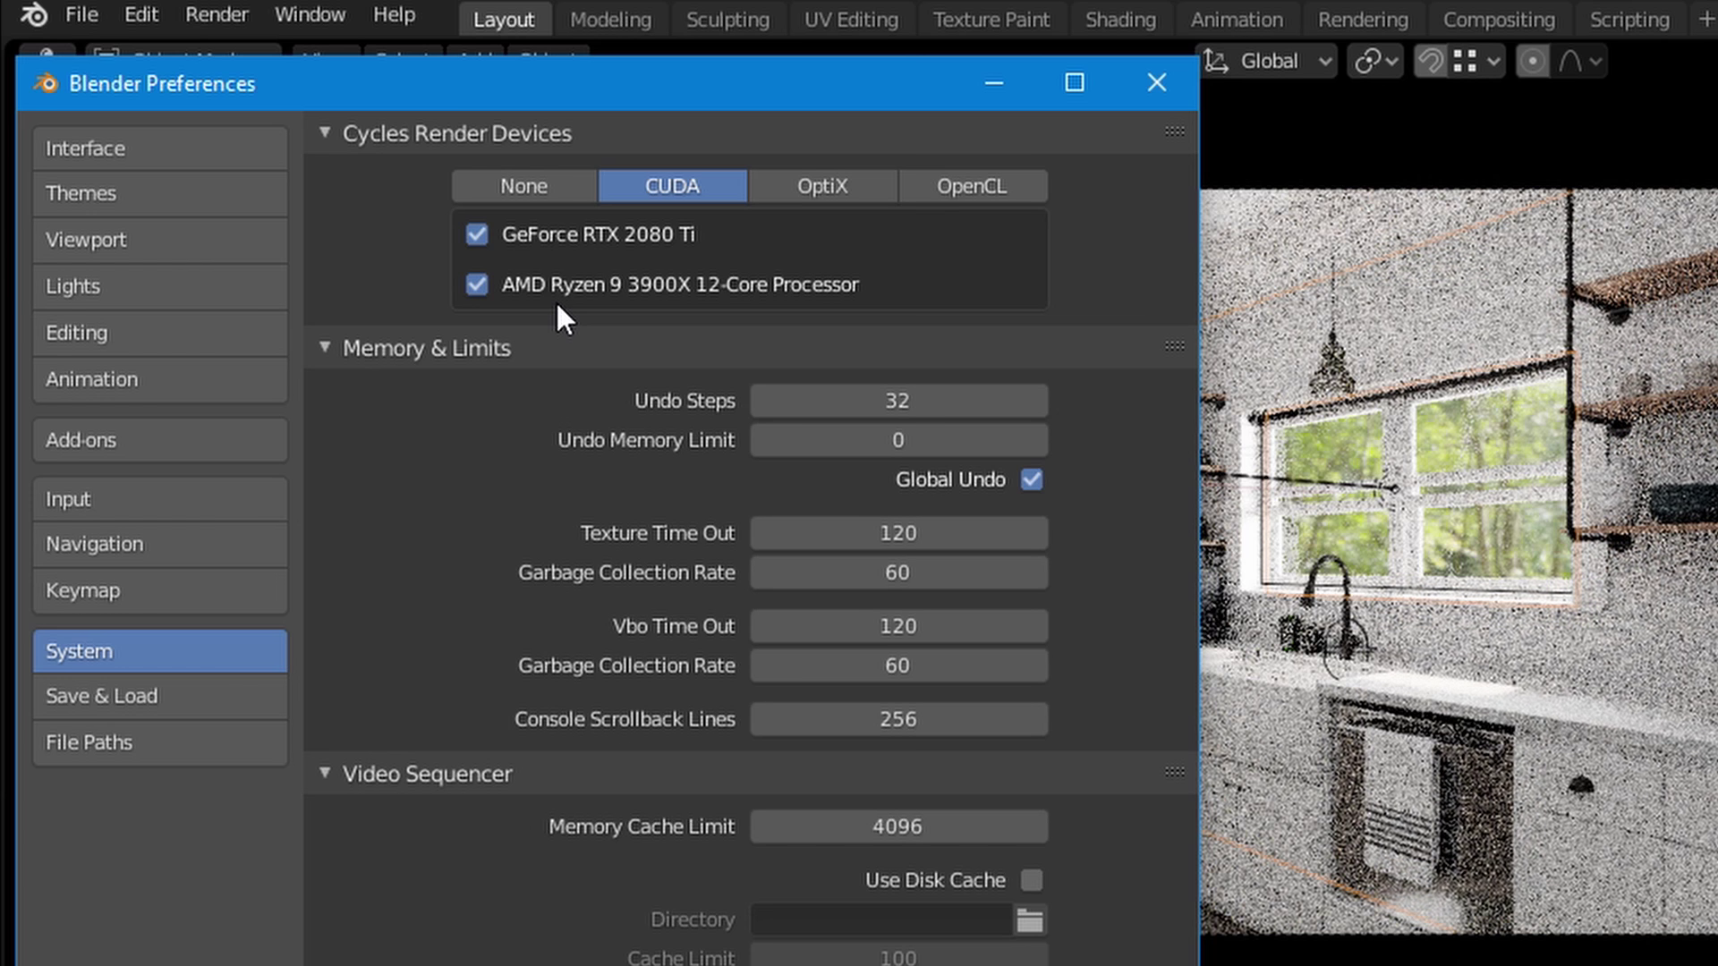
pyautogui.click(871, 180)
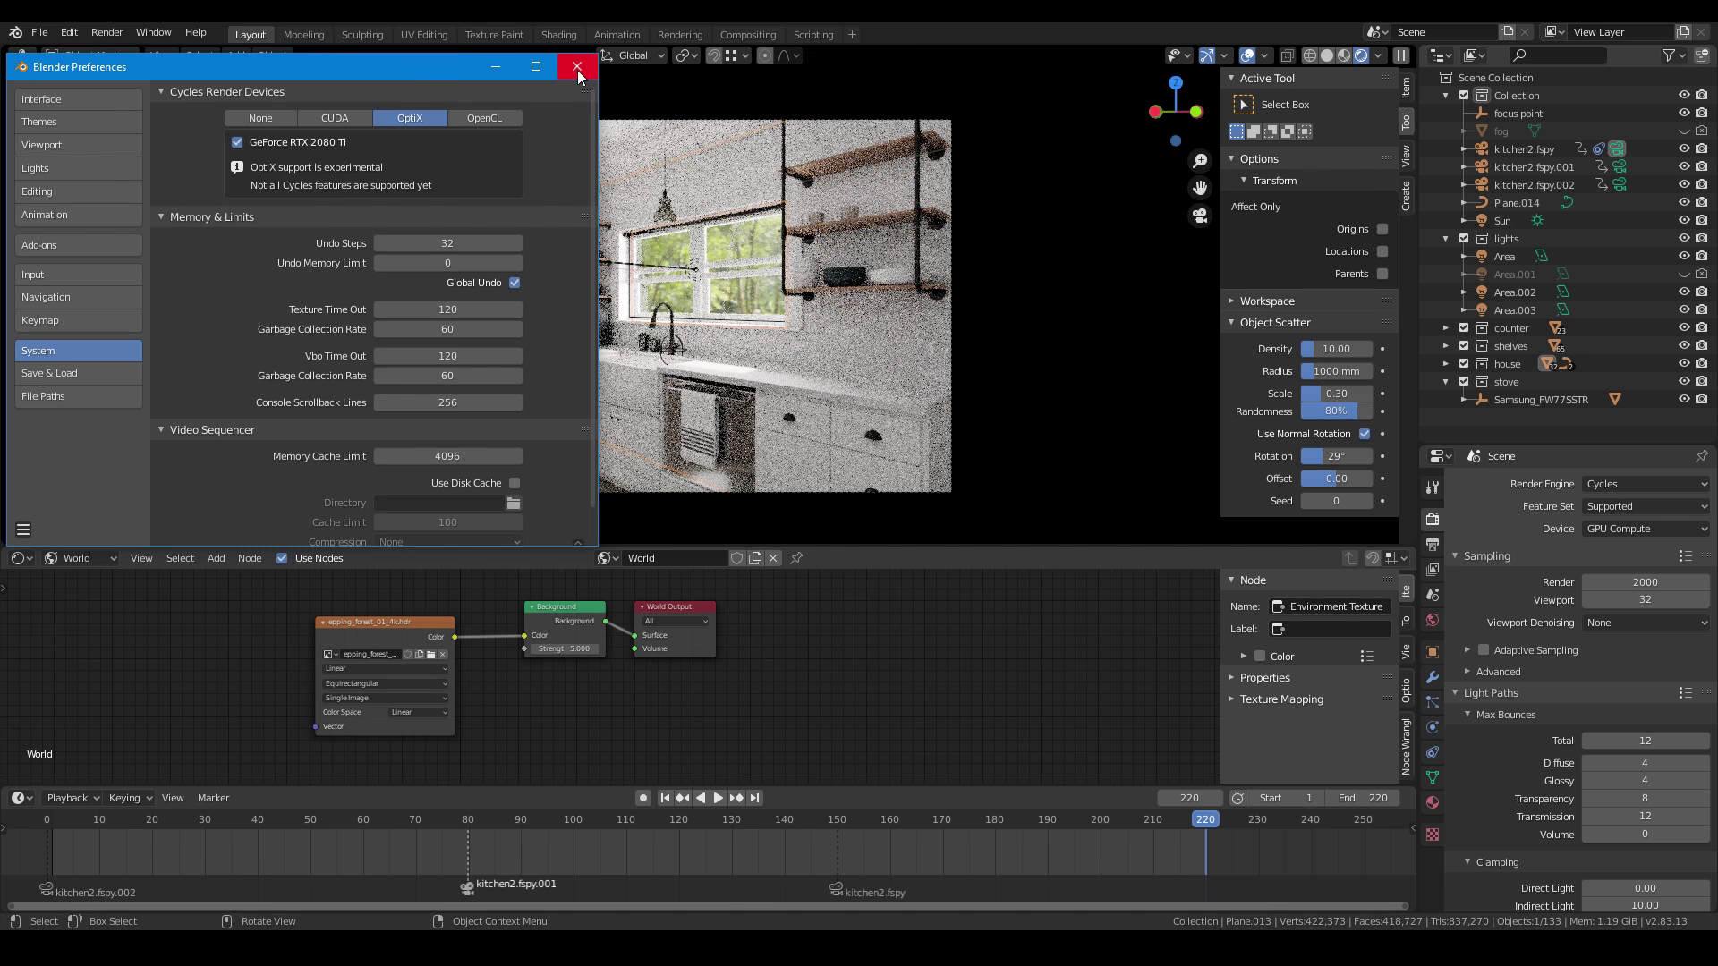
pyautogui.click(1157, 82)
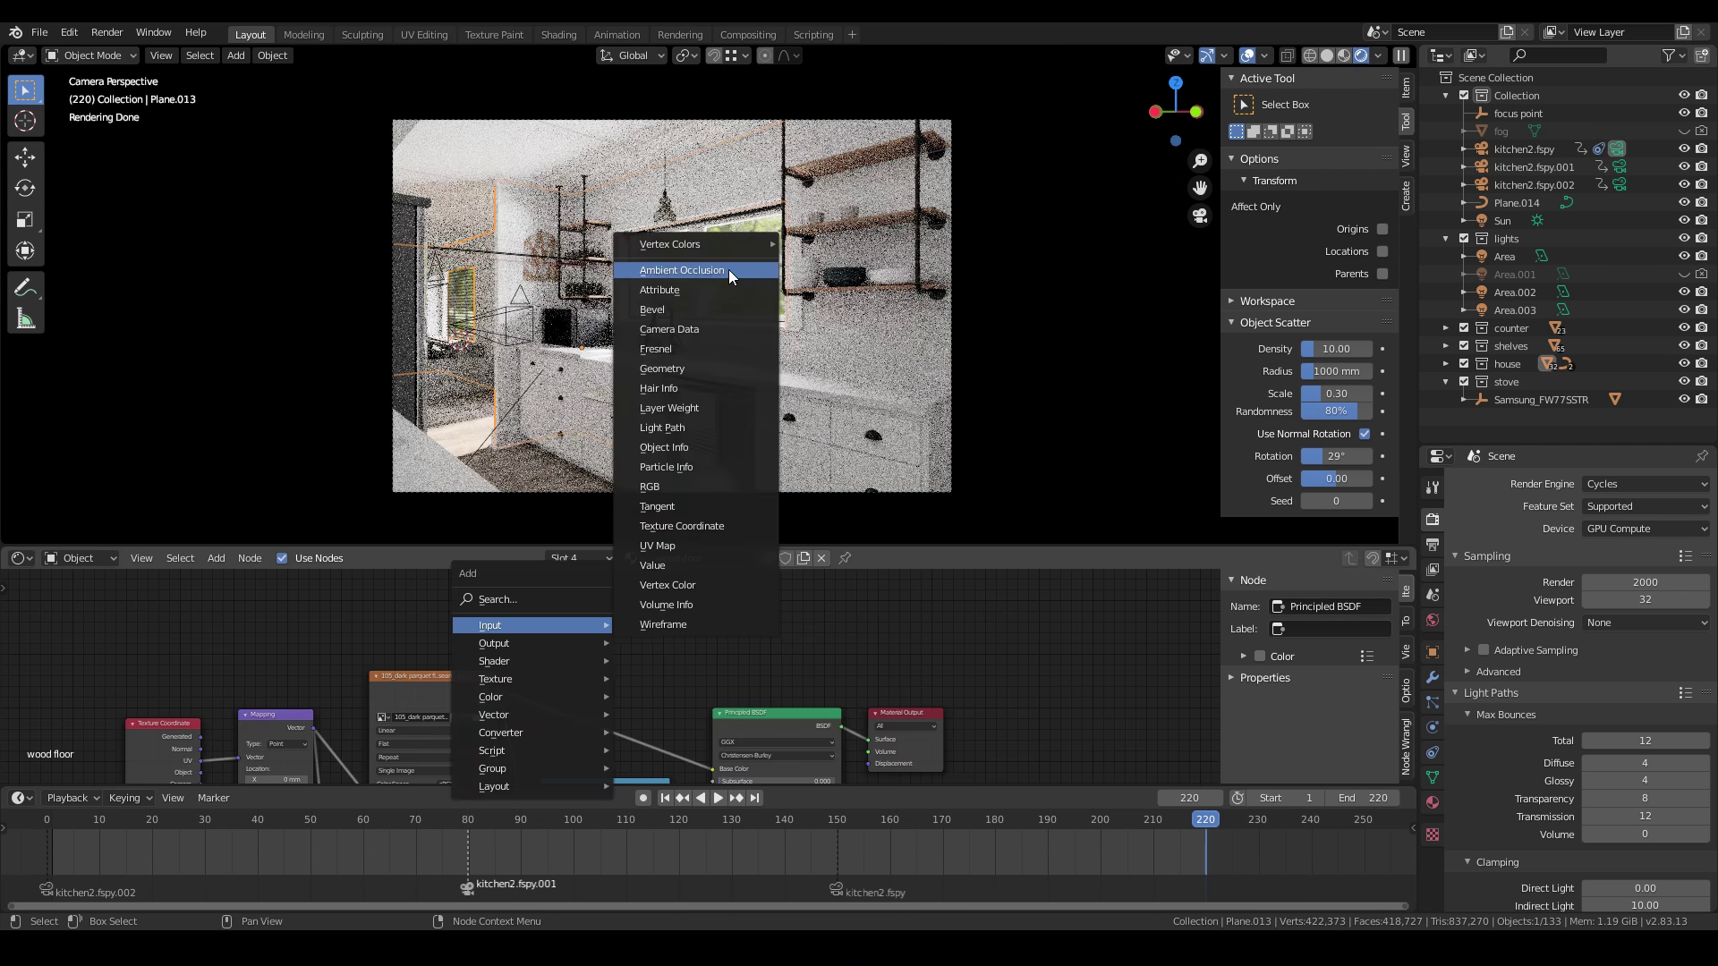
# In Performance > Tiles, try 512 px and then 16 px as the tile width
pyautogui.click(728, 270)
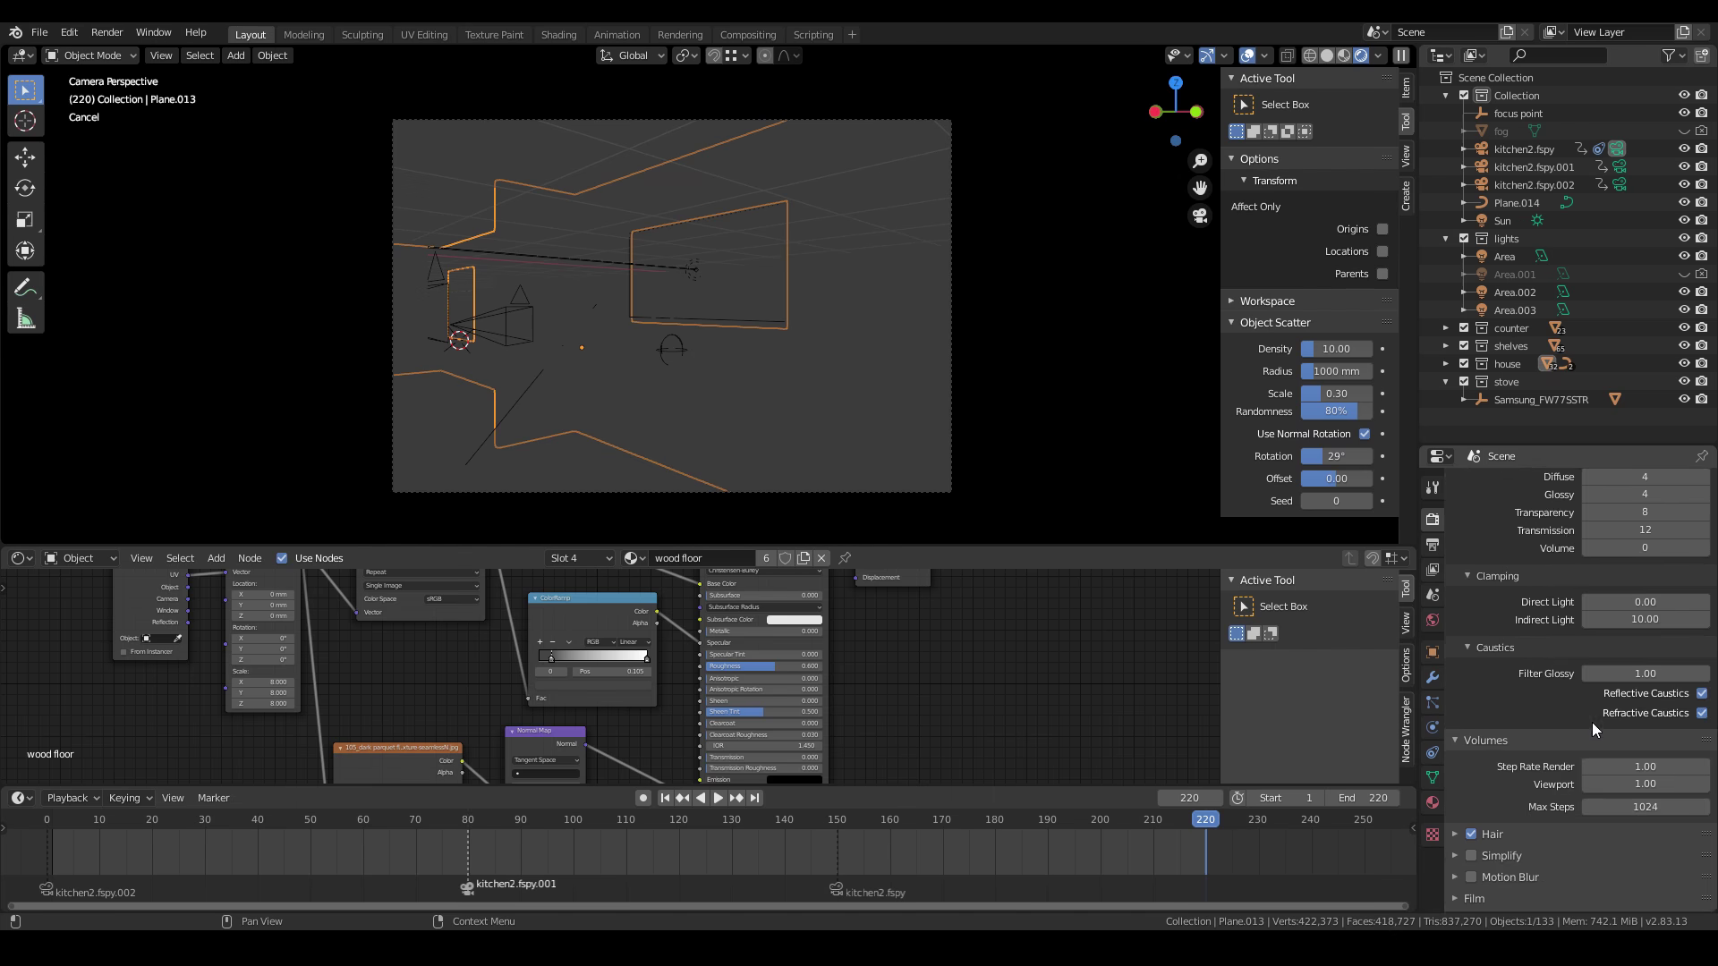
pyautogui.scroll(-6, 1591, 722)
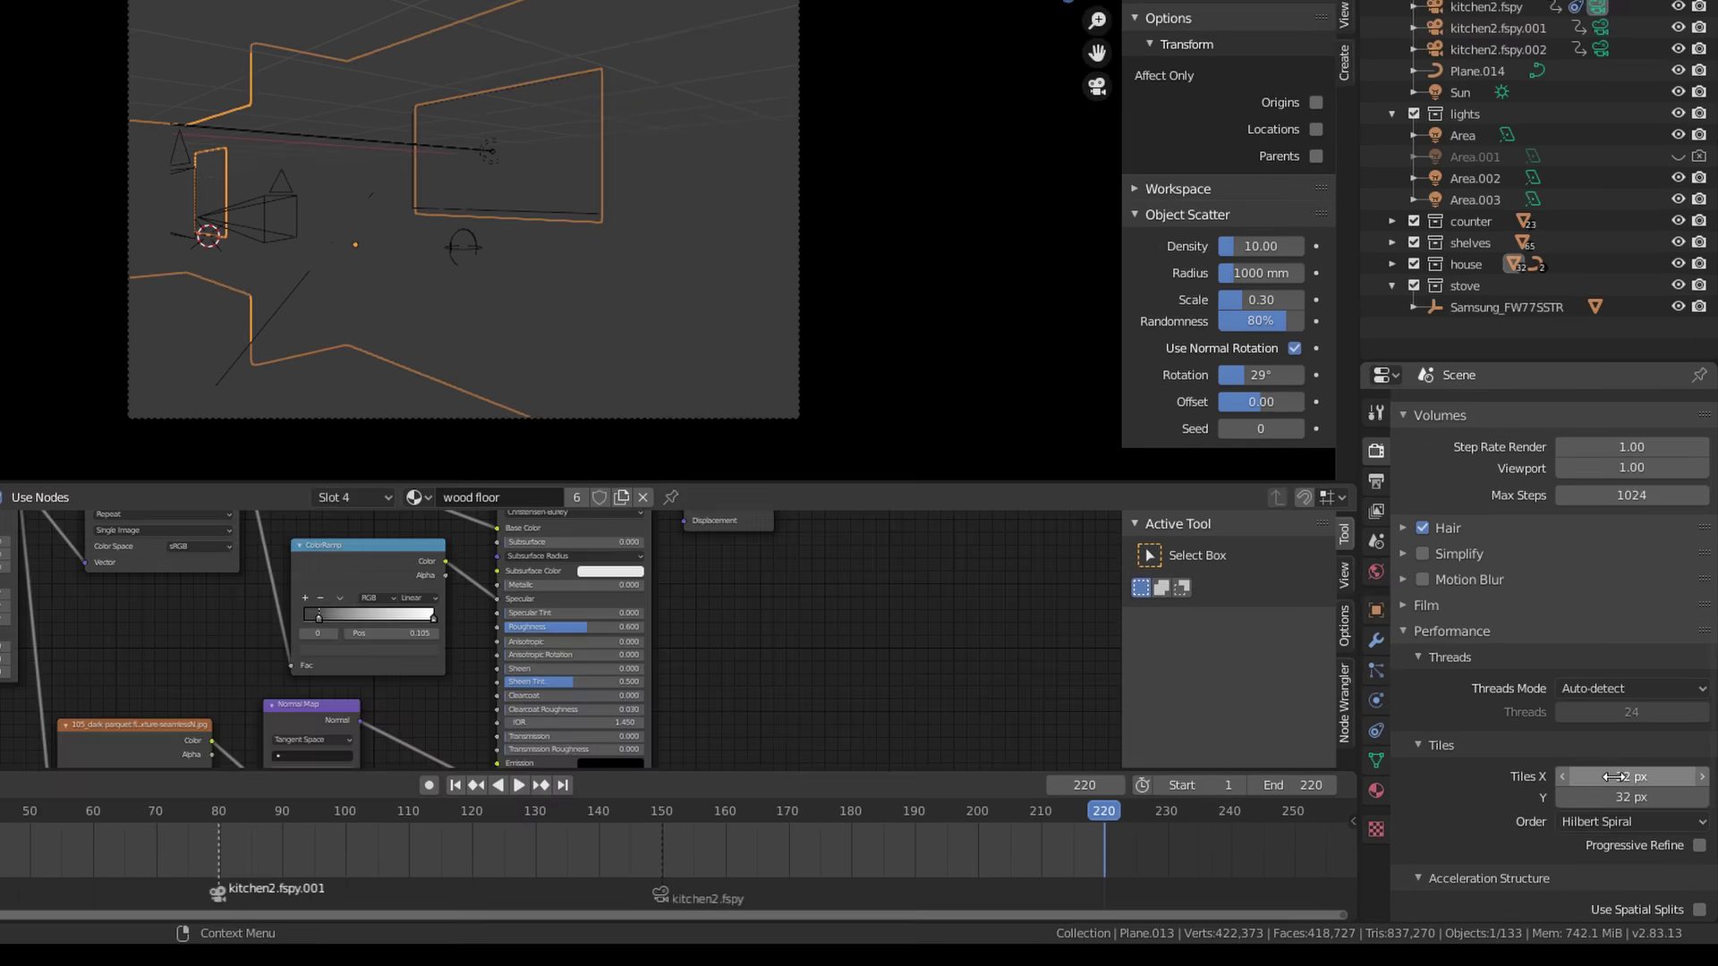
pyautogui.click(1614, 777)
pyautogui.write('512')
pyautogui.press('Return')
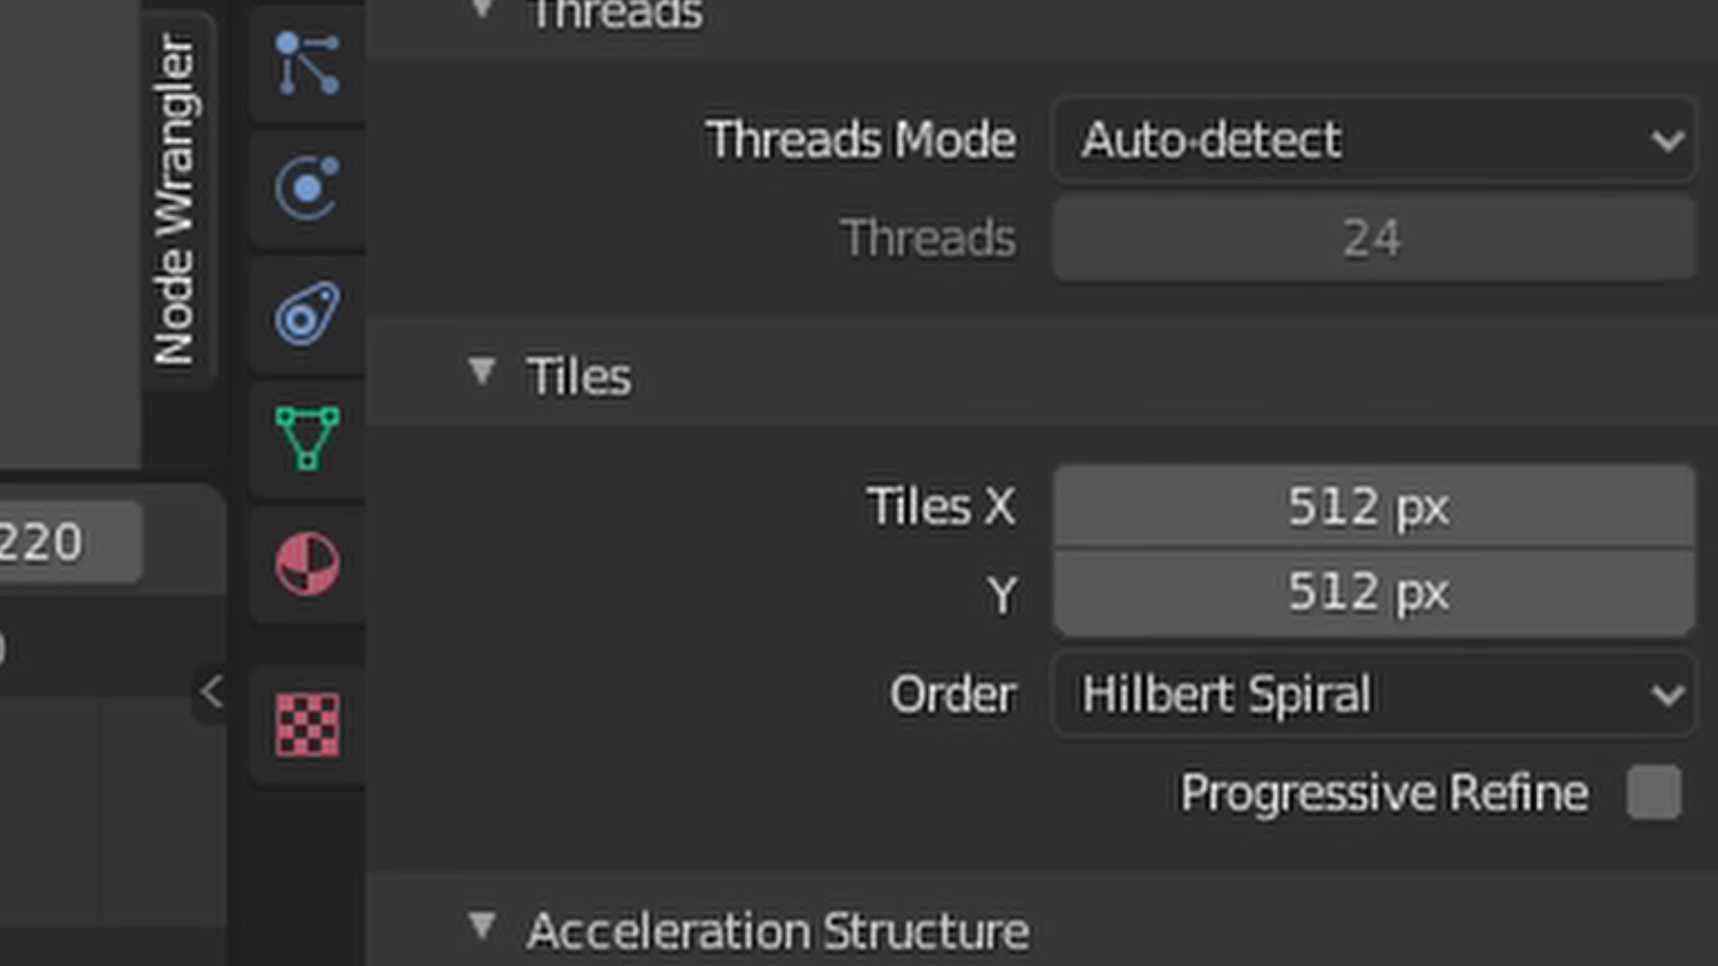
pyautogui.click(1262, 532)
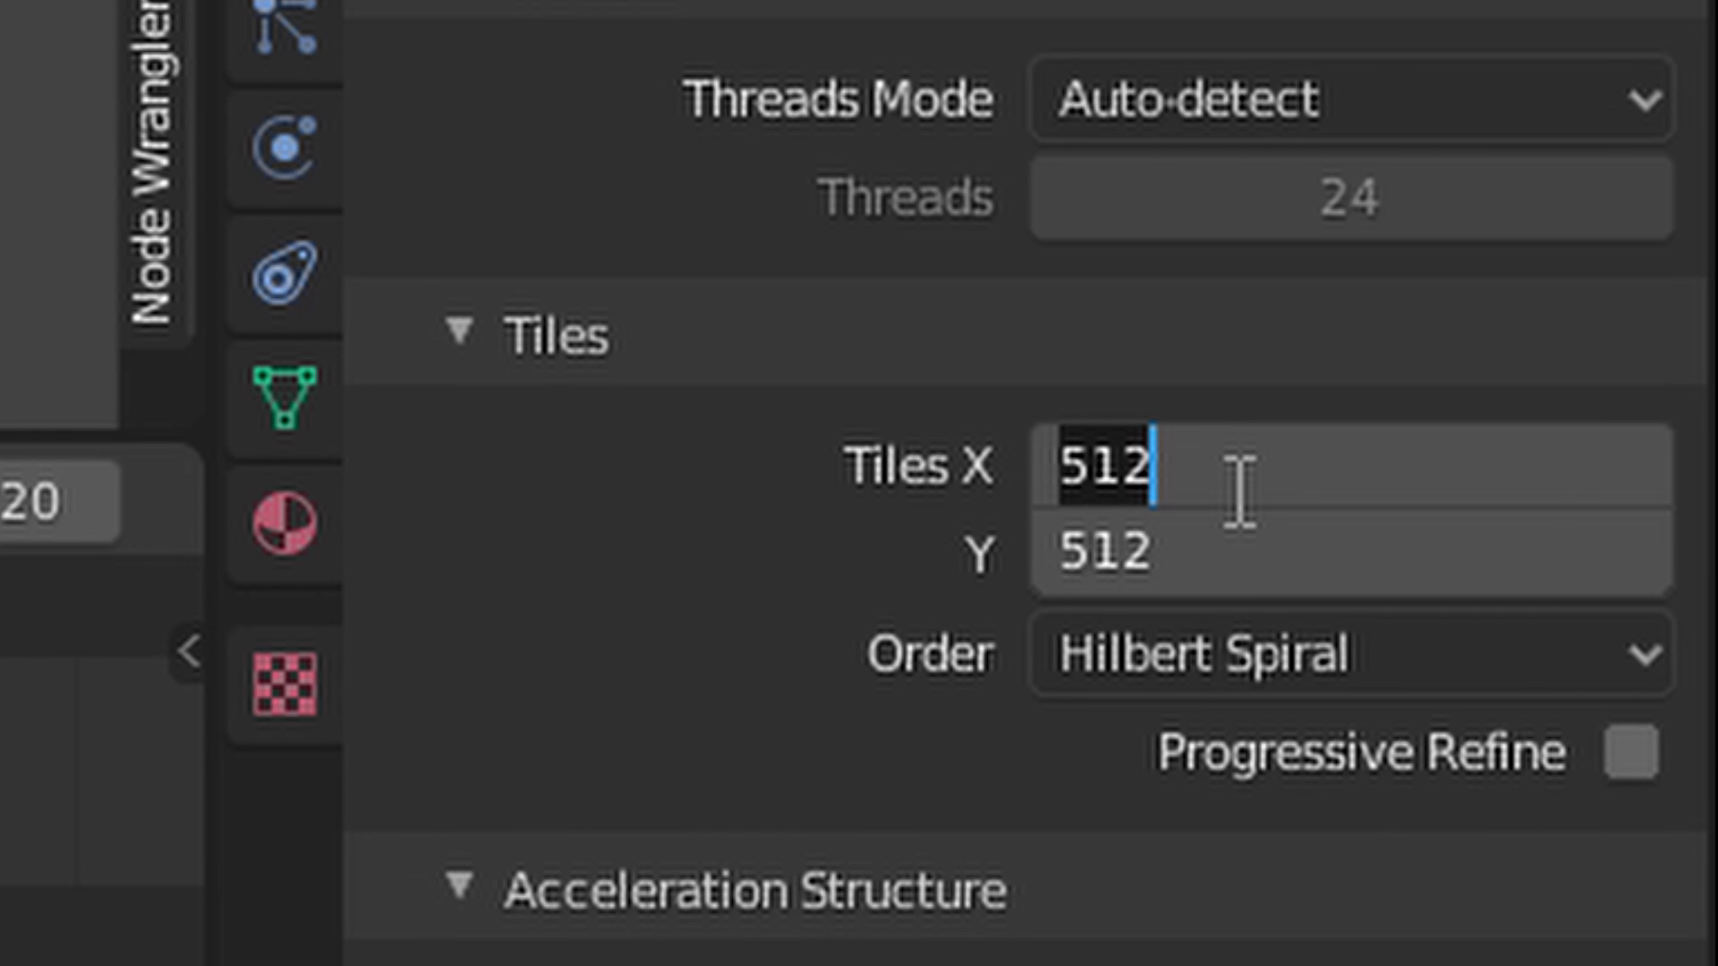
pyautogui.write('16')
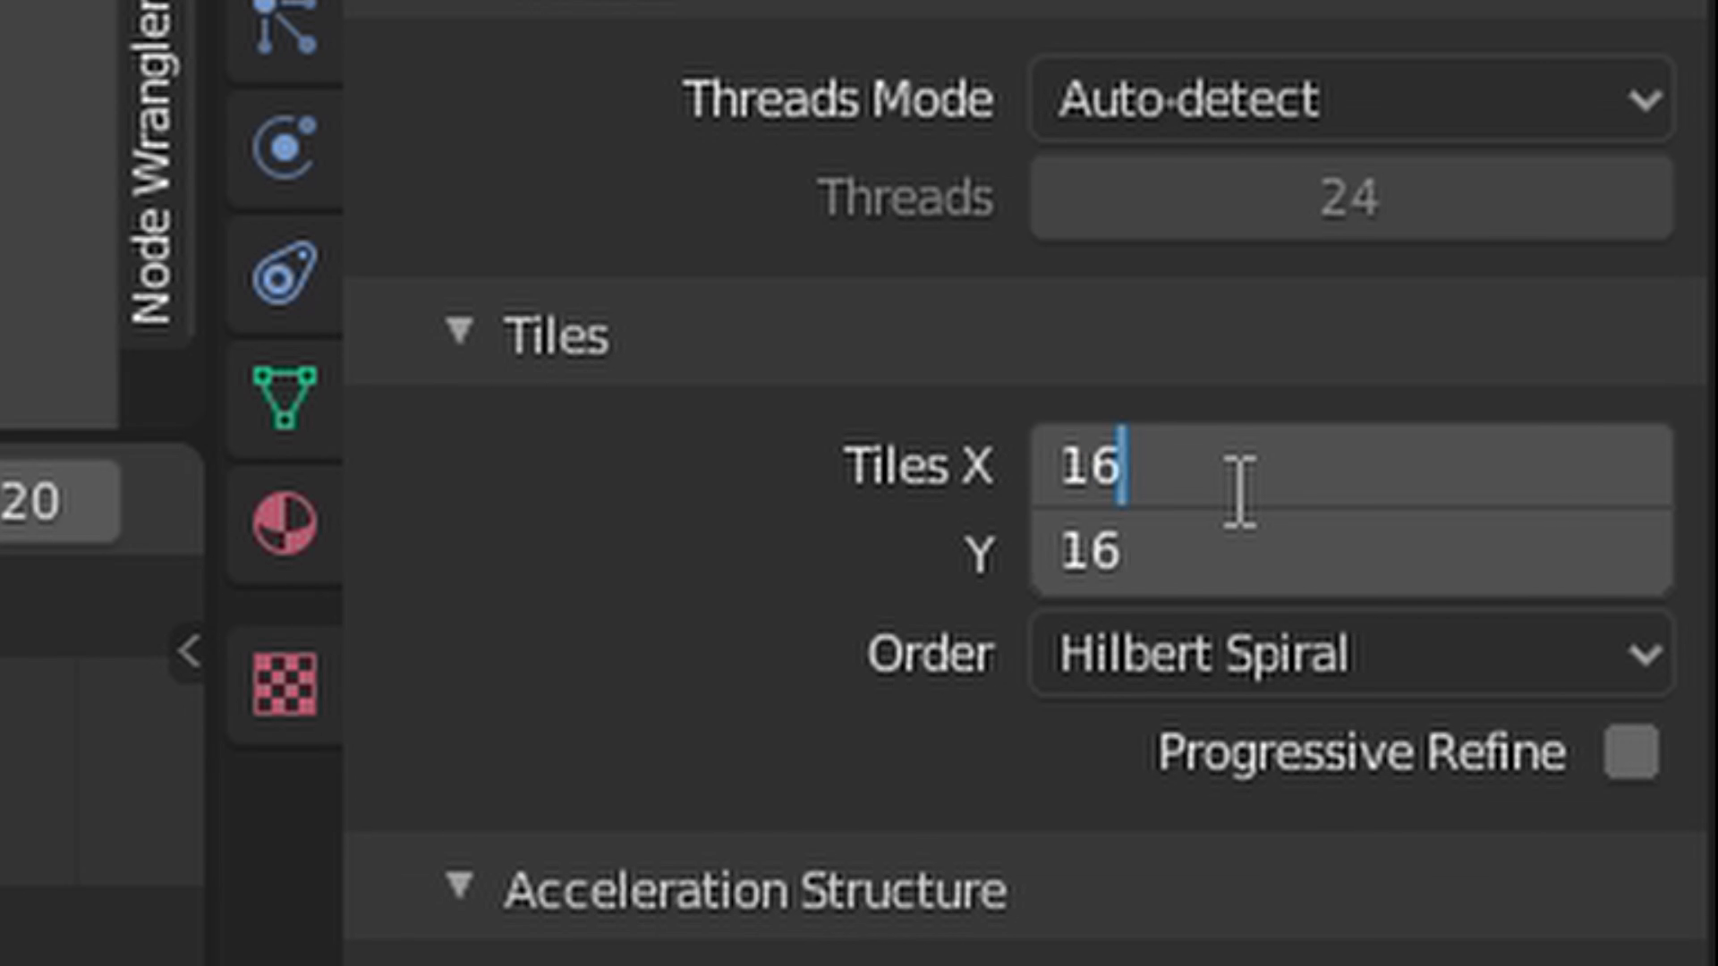
pyautogui.press('Return')
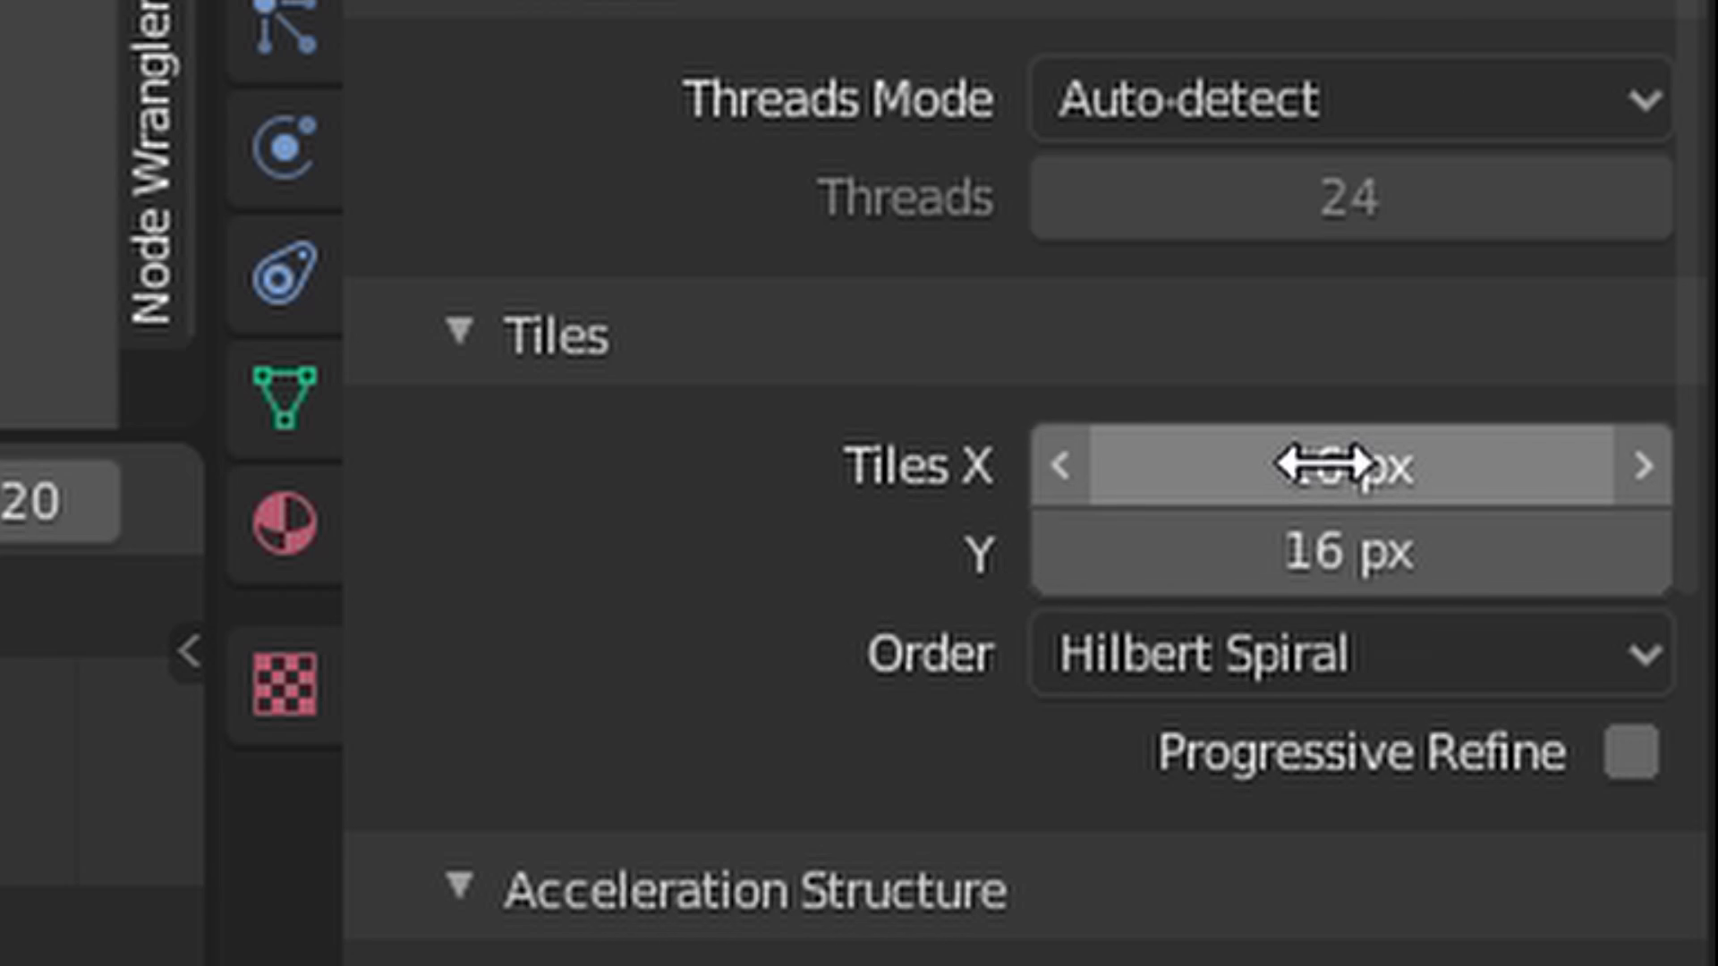
# Try 32 px, then settle on 64 × 64 px render tiles
pyautogui.click(1320, 460)
pyautogui.write('32')
pyautogui.press('Return')
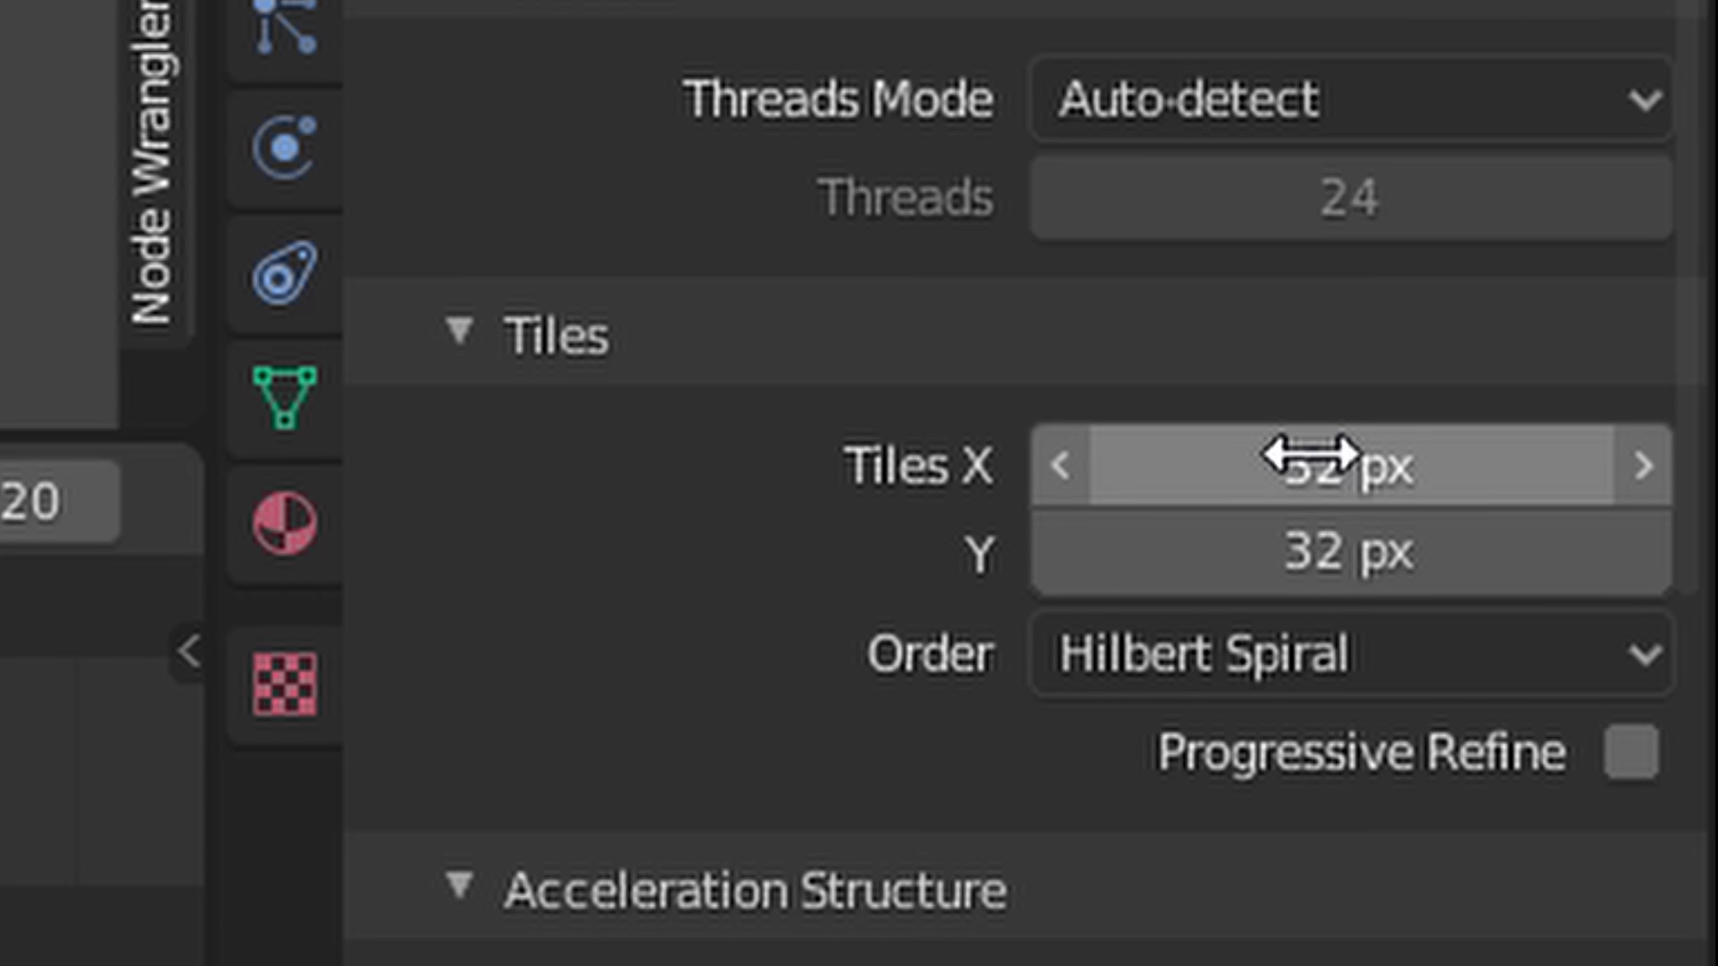
pyautogui.click(1549, 484)
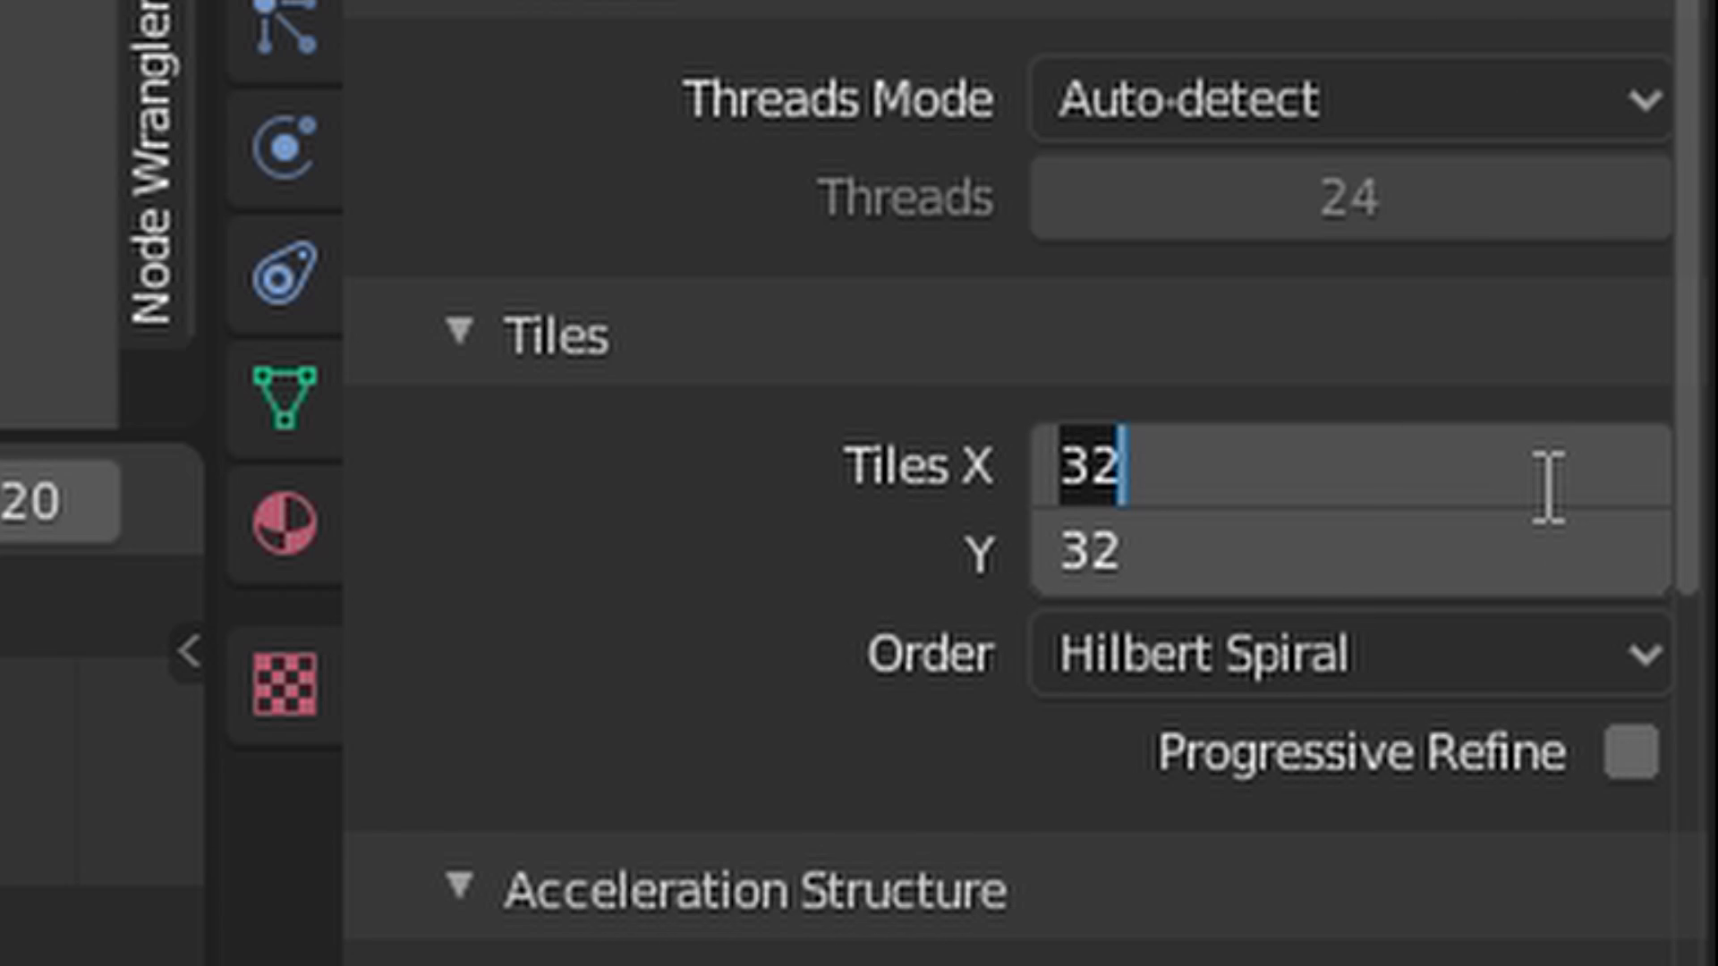
pyautogui.write('64')
pyautogui.press('Return')
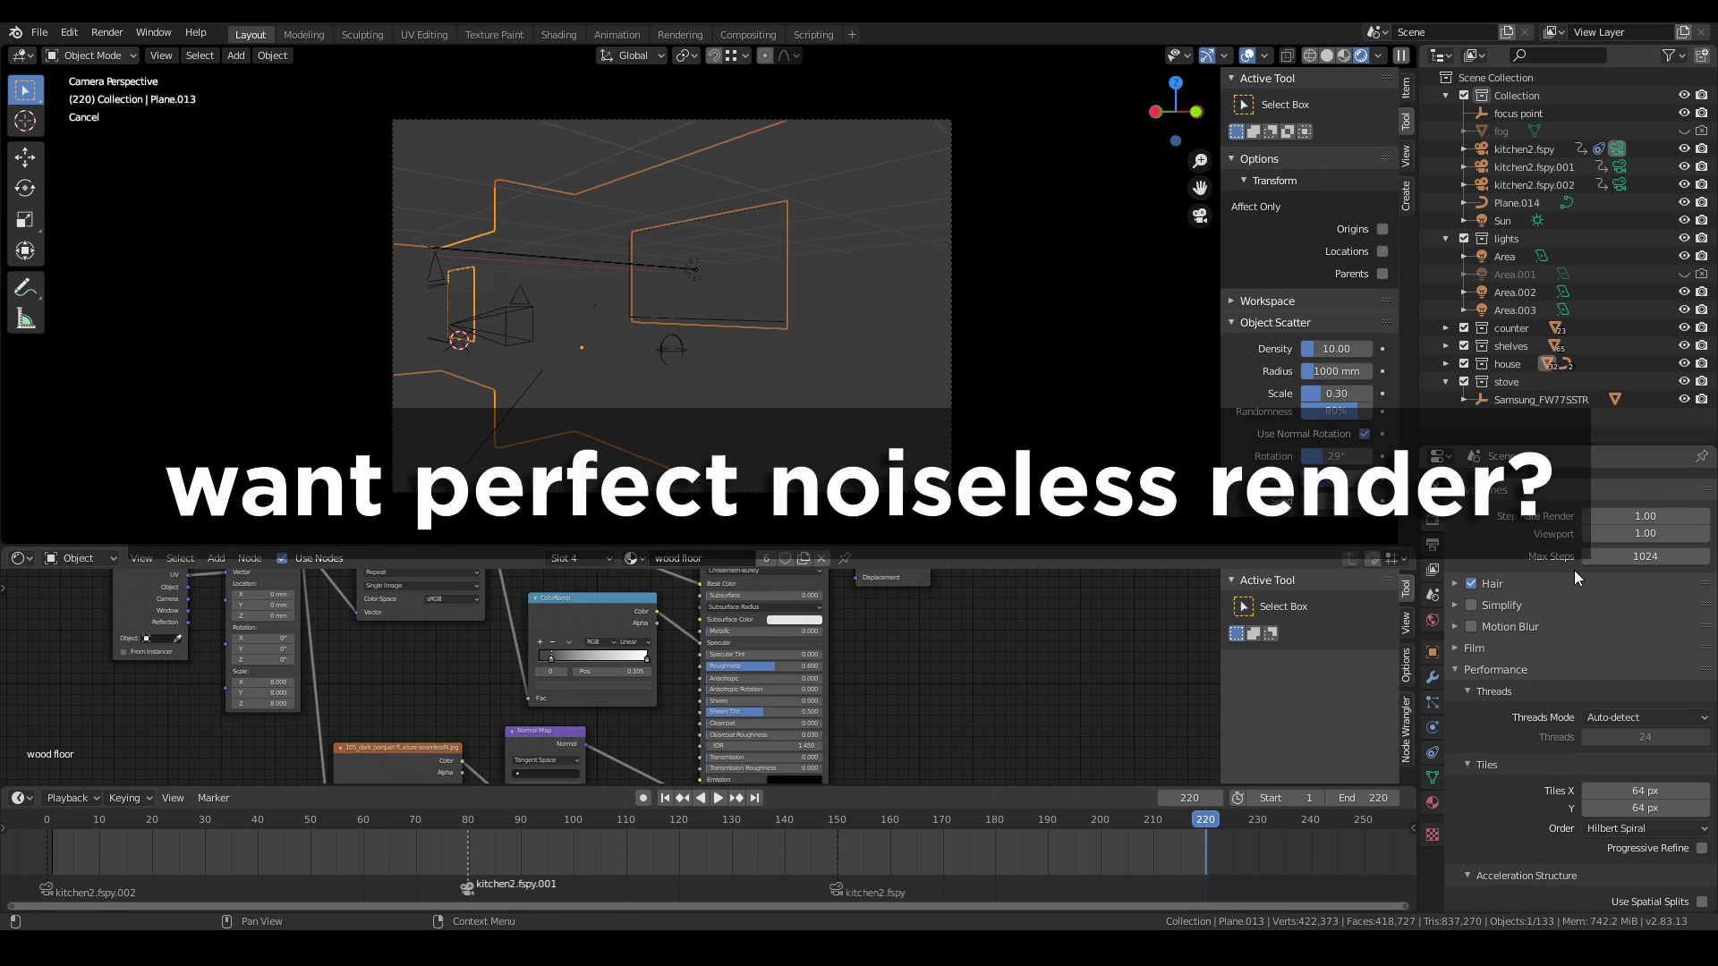
# Raise Render samples to 500, then enter 1000, and tick the Denoising checkbox
pyautogui.scroll(5, 1574, 583)
pyautogui.moveTo(1592, 582); pyautogui.dragTo(1637, 582)
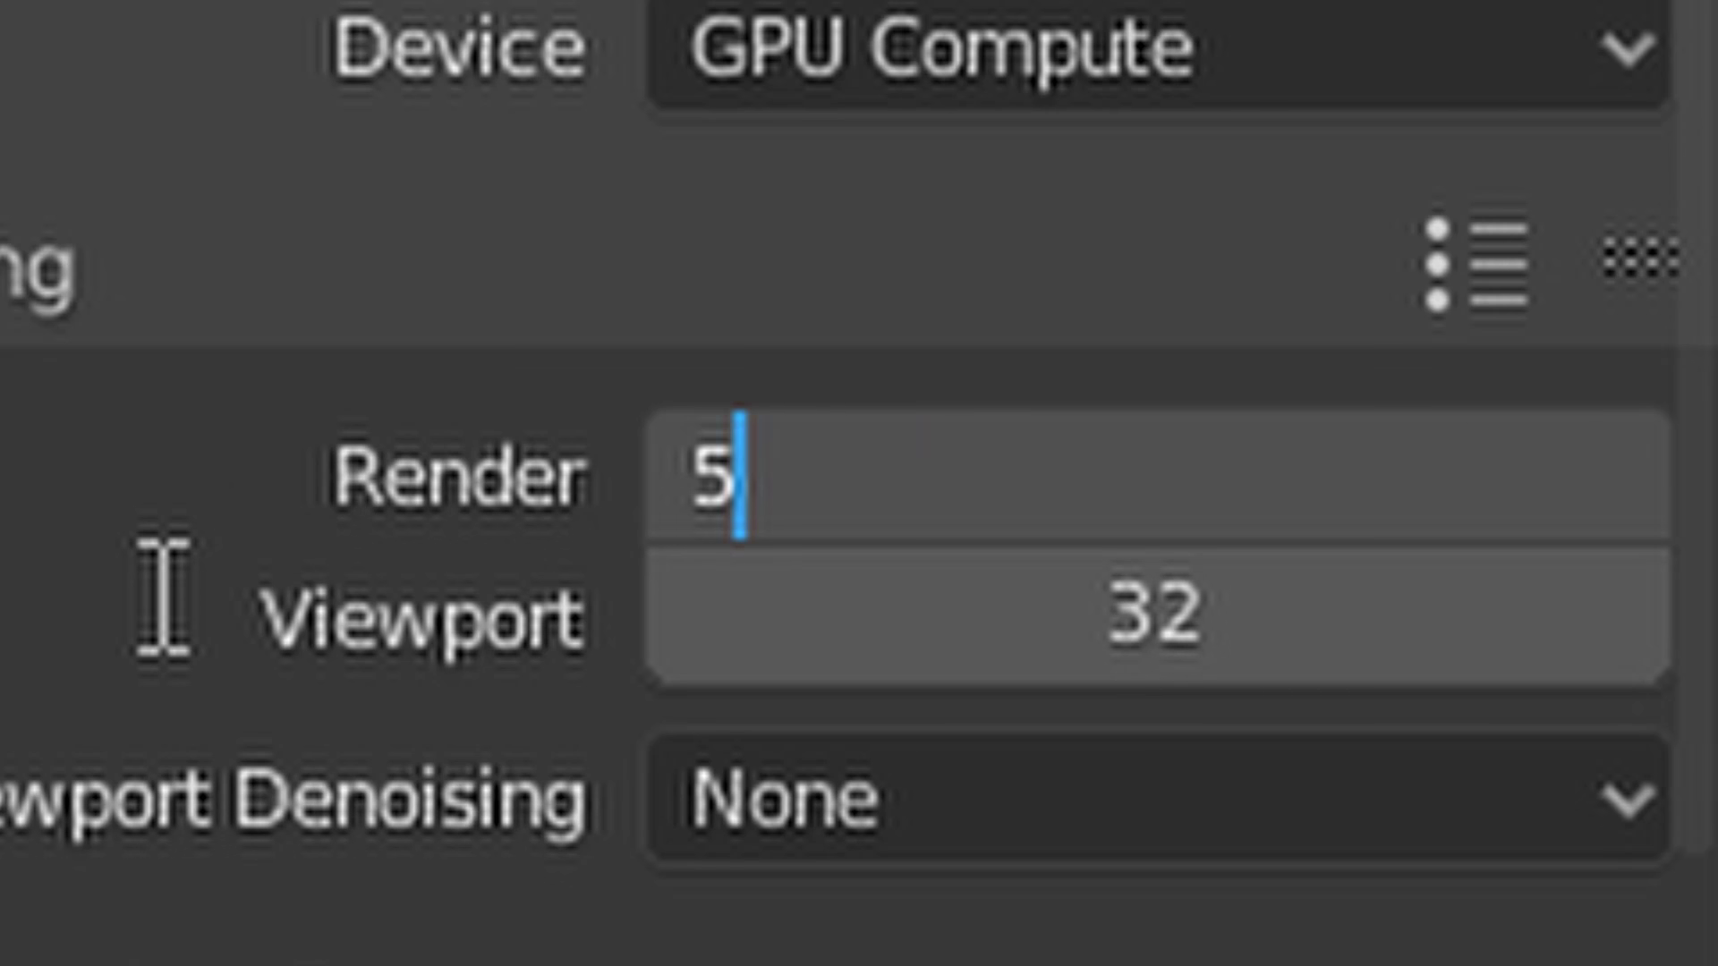
pyautogui.press('Return')
pyautogui.click(1047, 486)
pyautogui.write('1000')
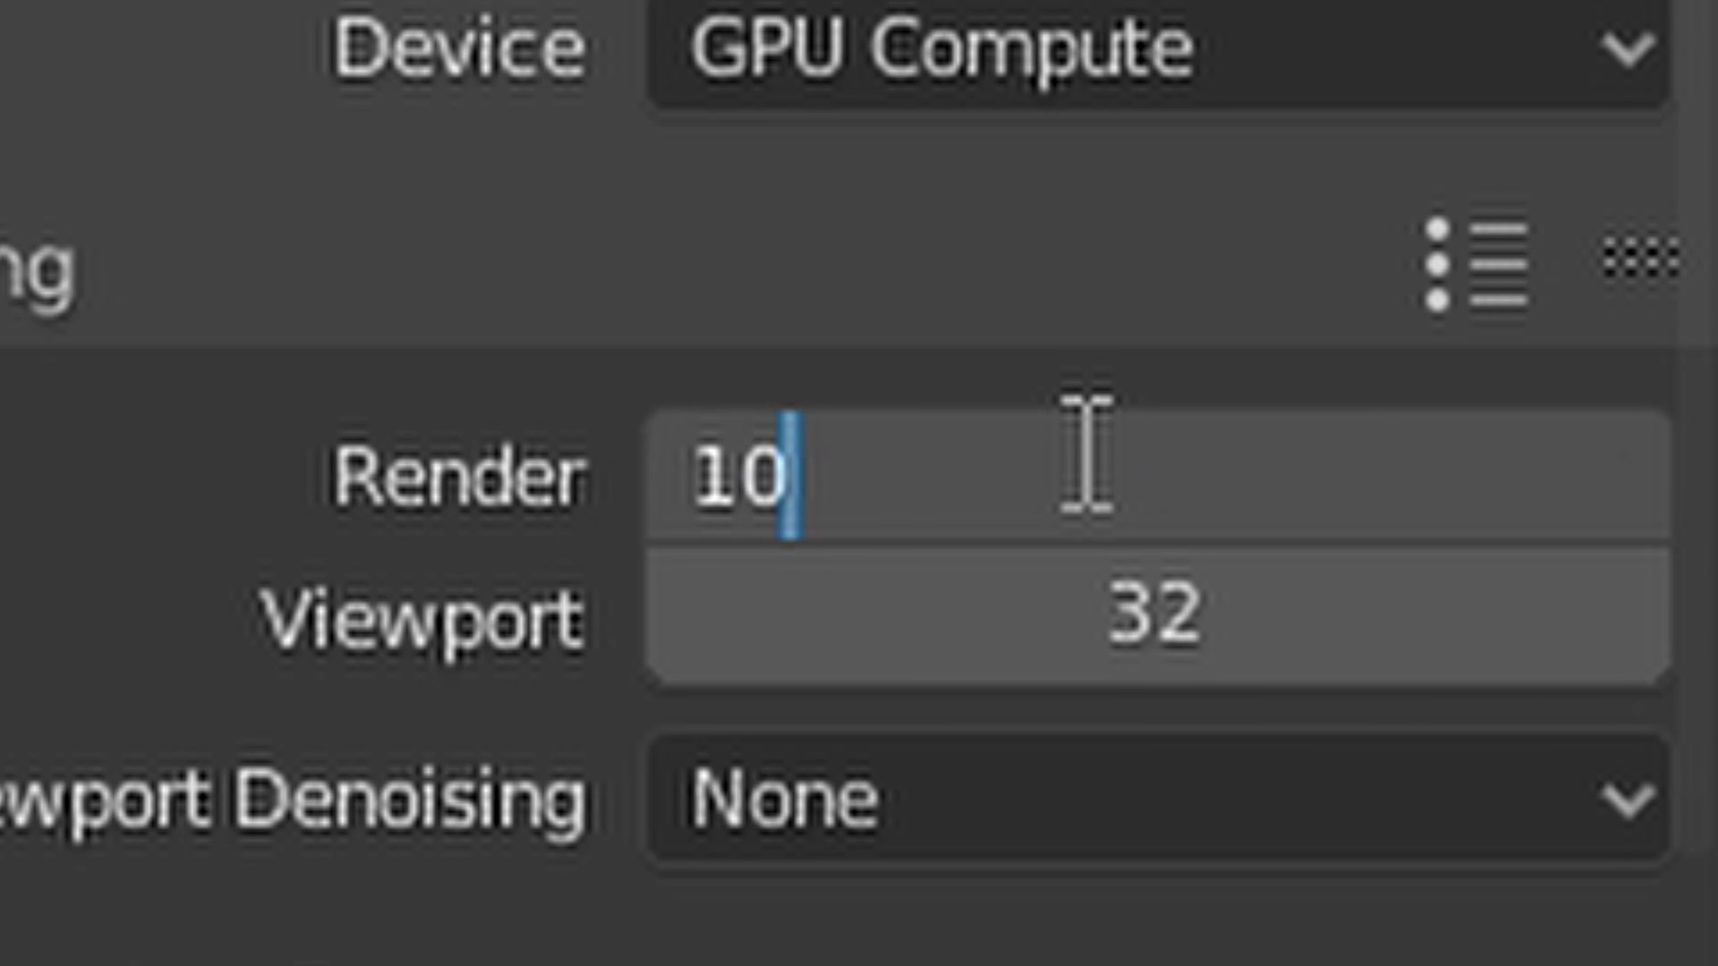
pyautogui.press('Return')
pyautogui.click(786, 575)
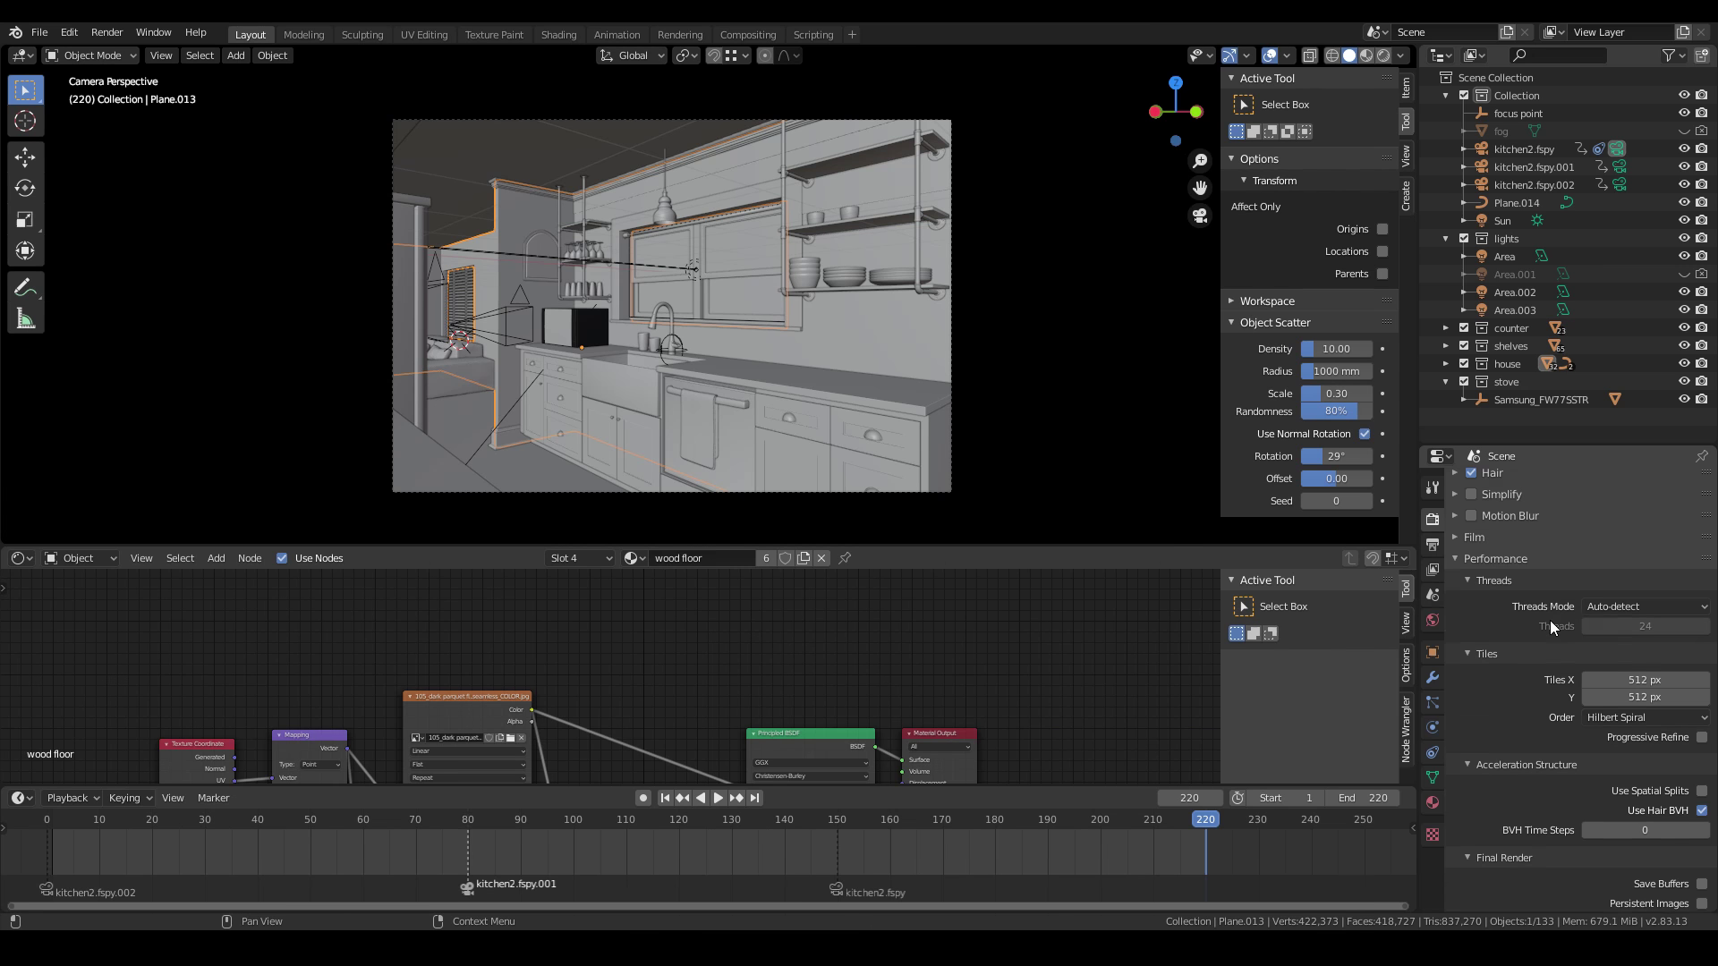
# Enable adaptive sampling, check its Advanced options, and render the camera view with F12
pyautogui.scroll(10, 1546, 657)
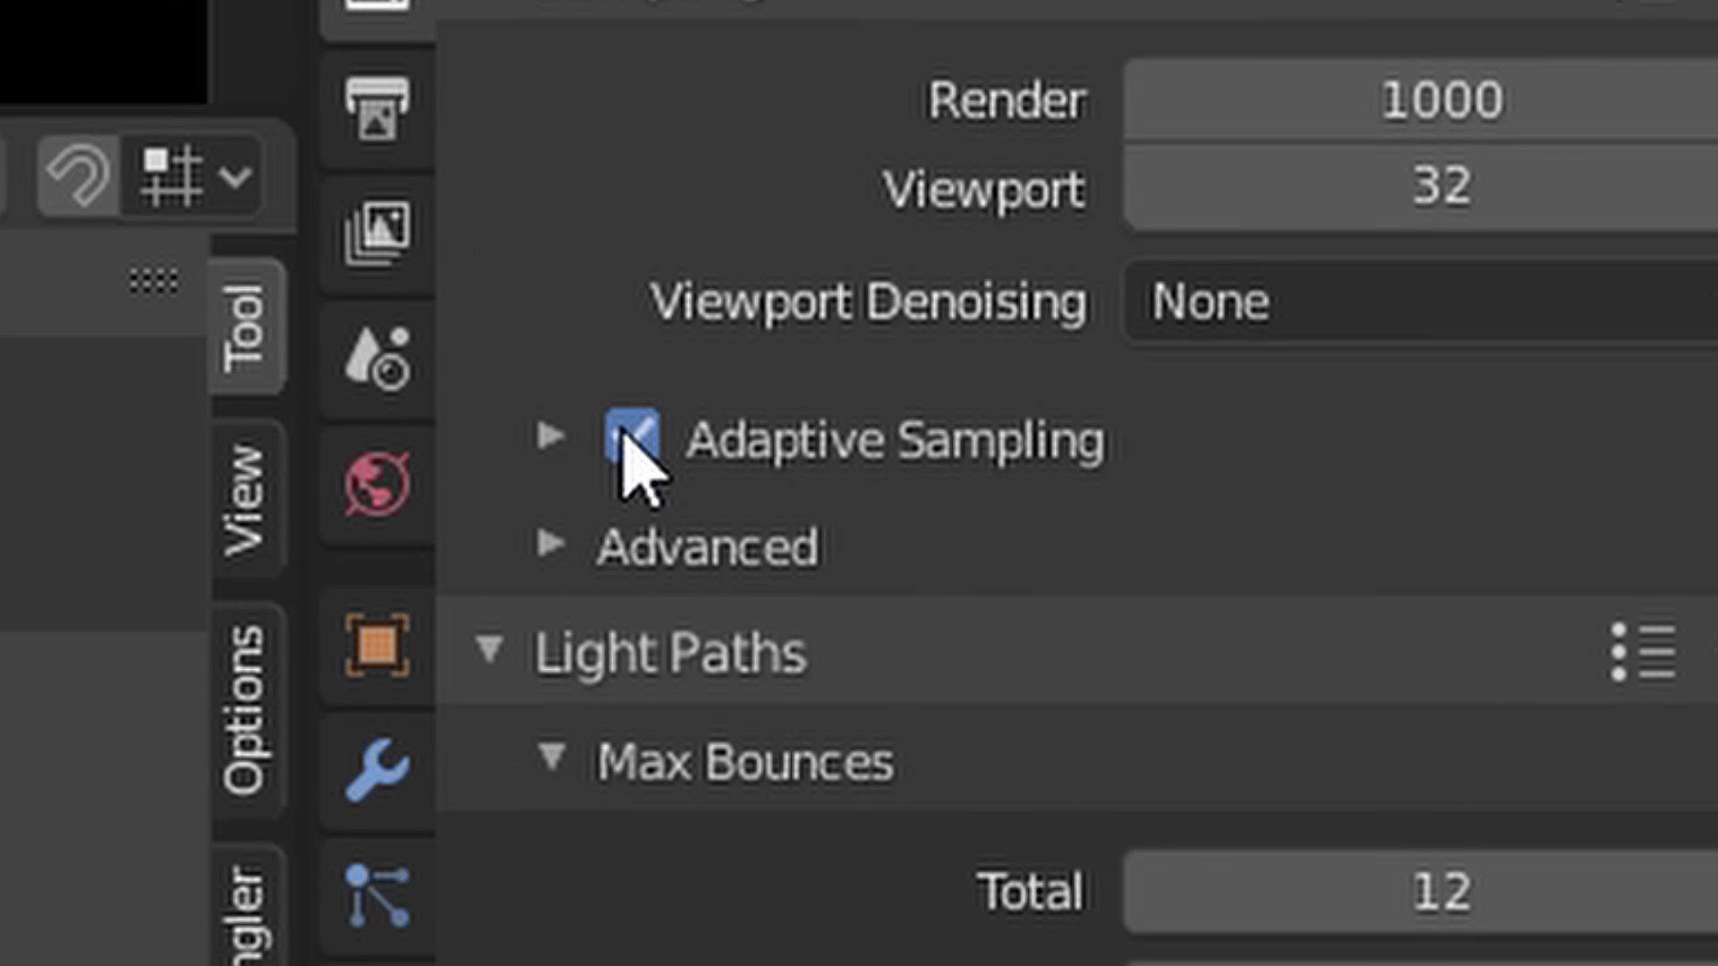
pyautogui.click(555, 438)
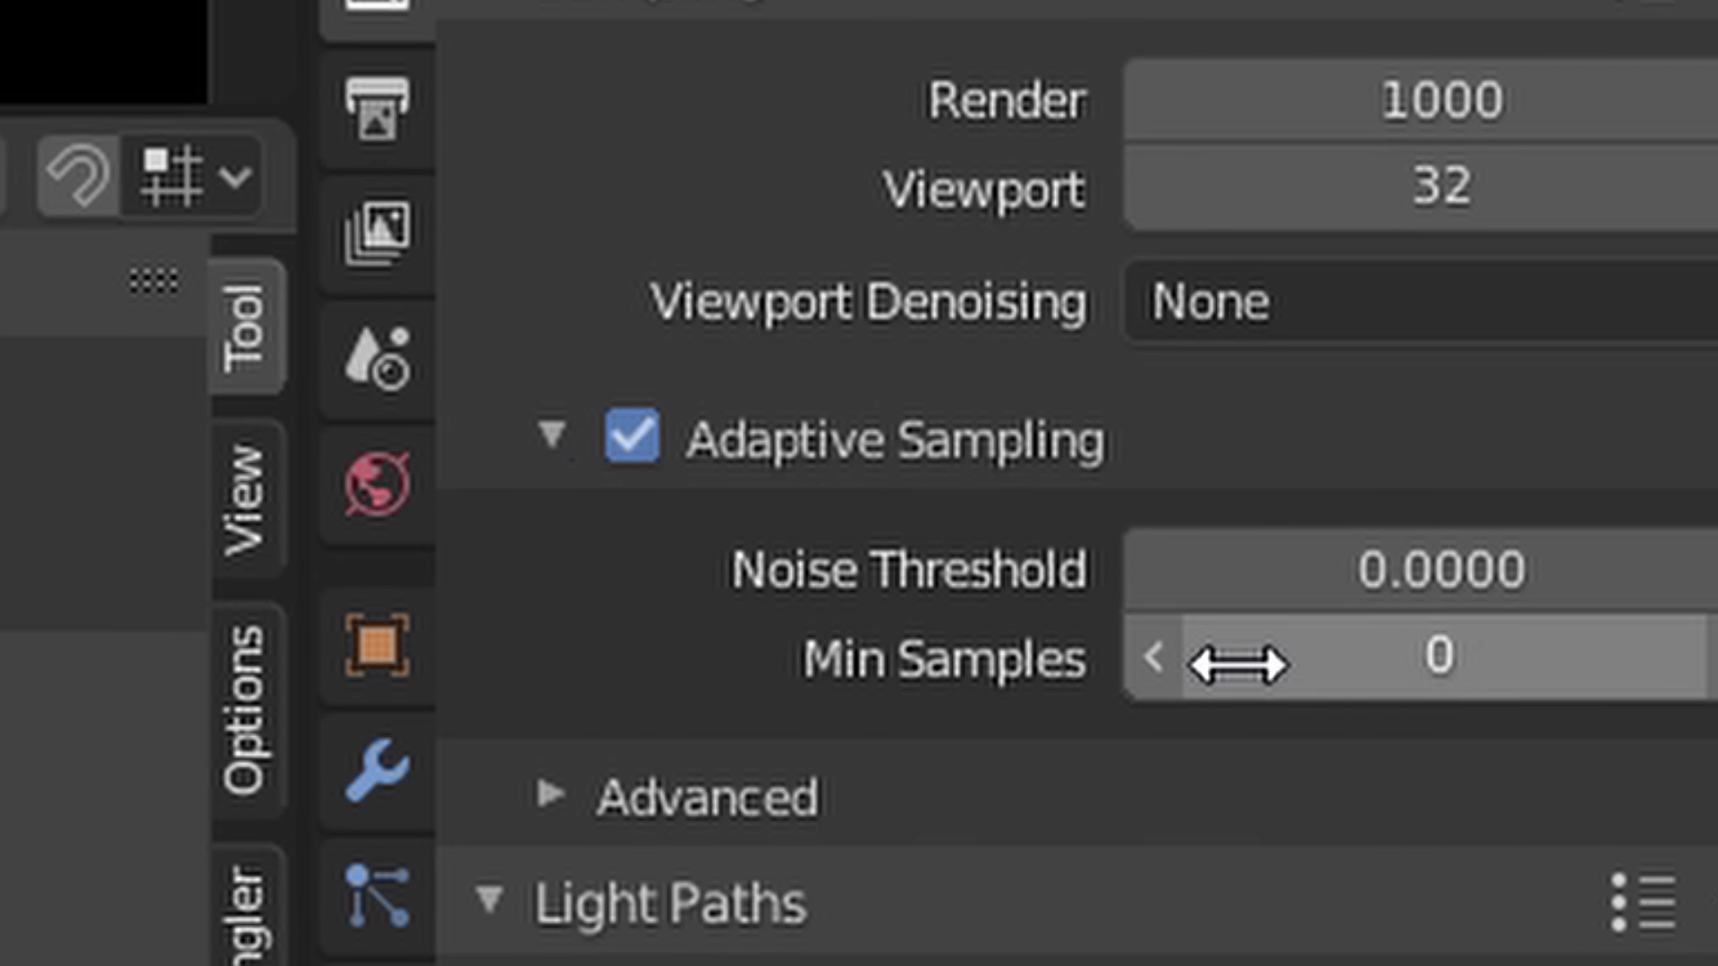
pyautogui.click(1222, 792)
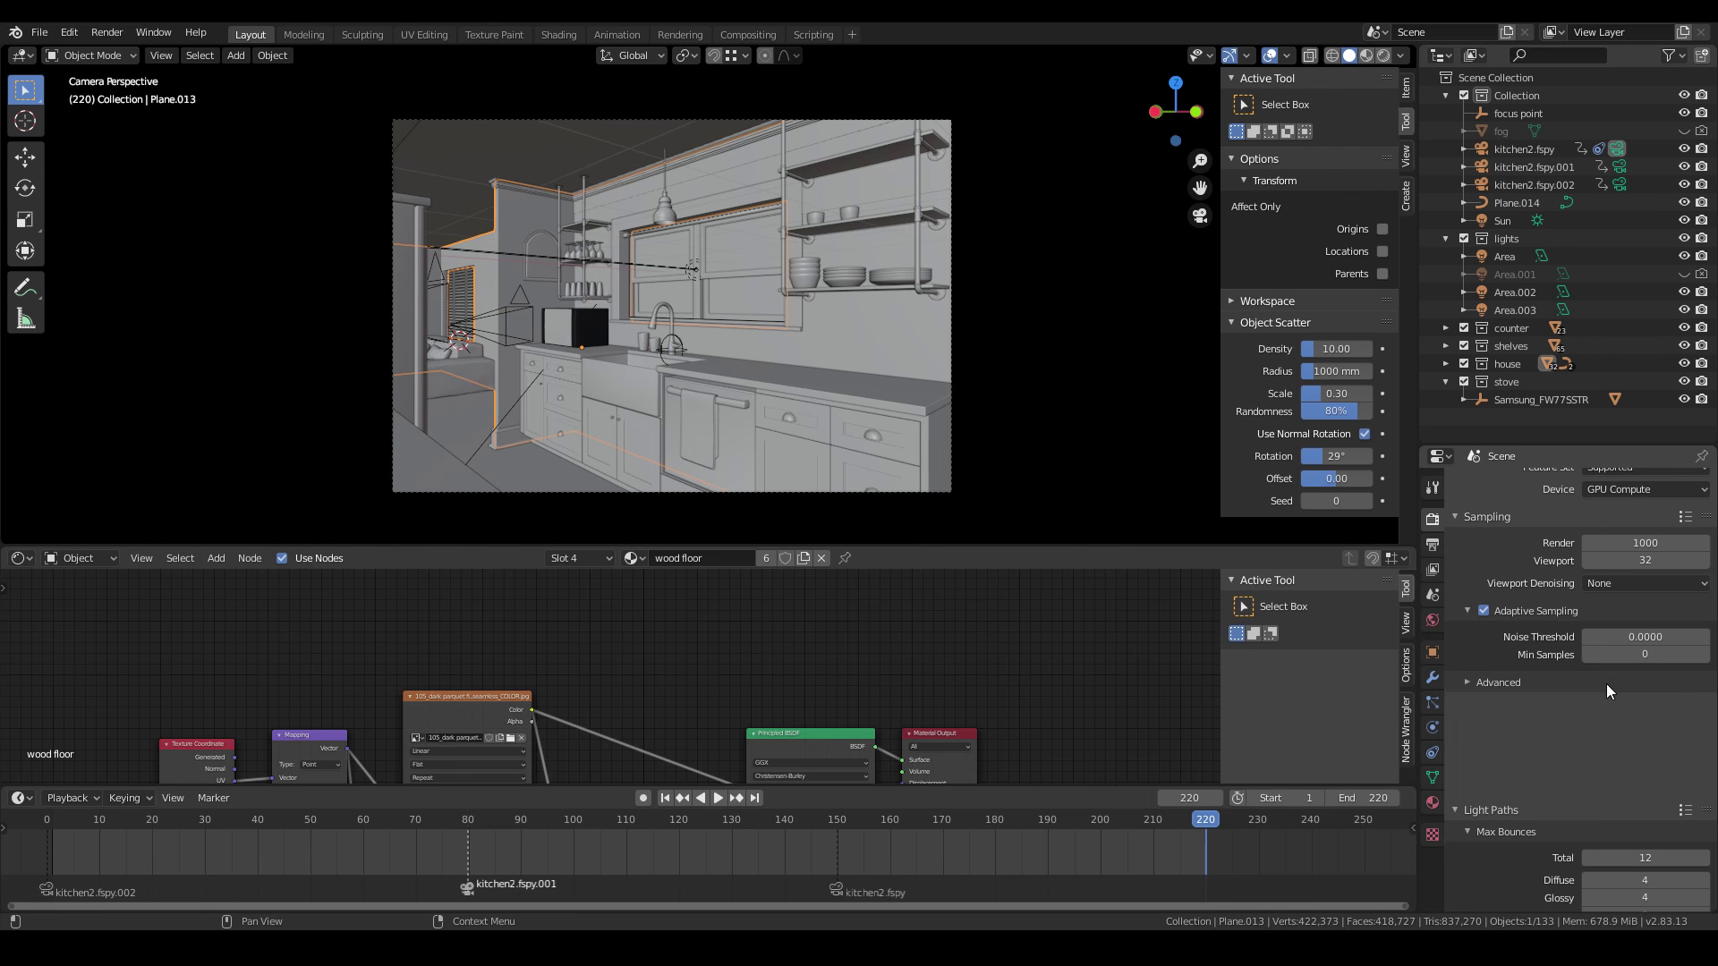
pyautogui.click(1252, 807)
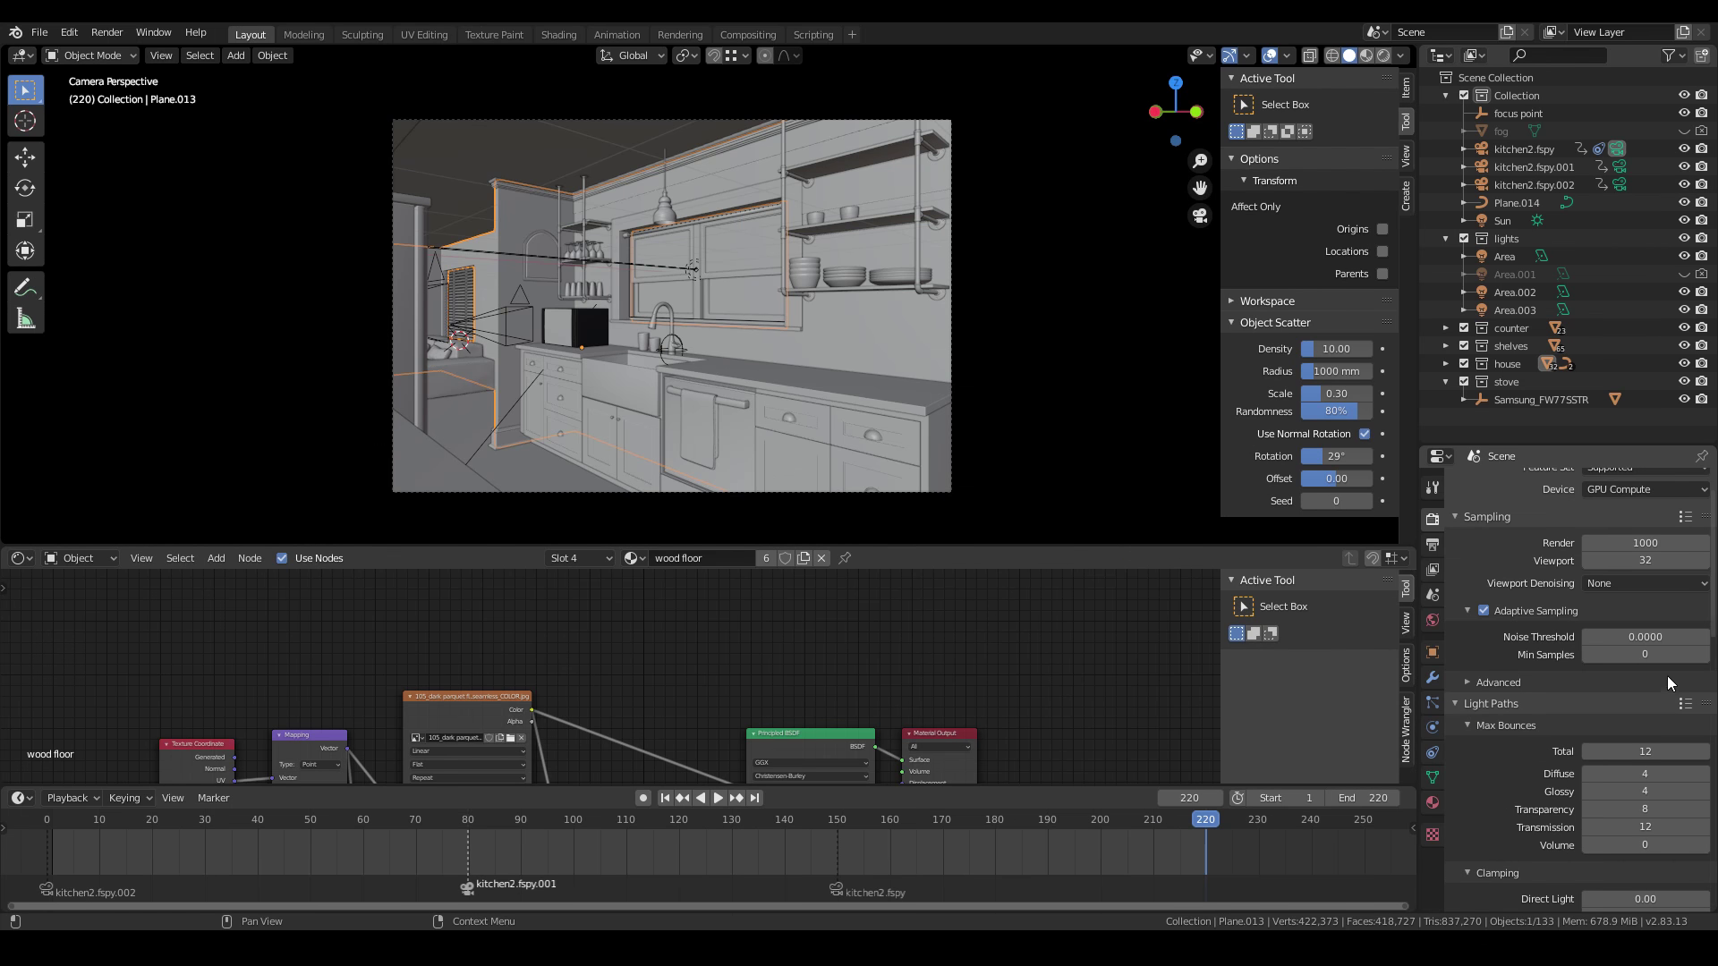
pyautogui.press('F12')
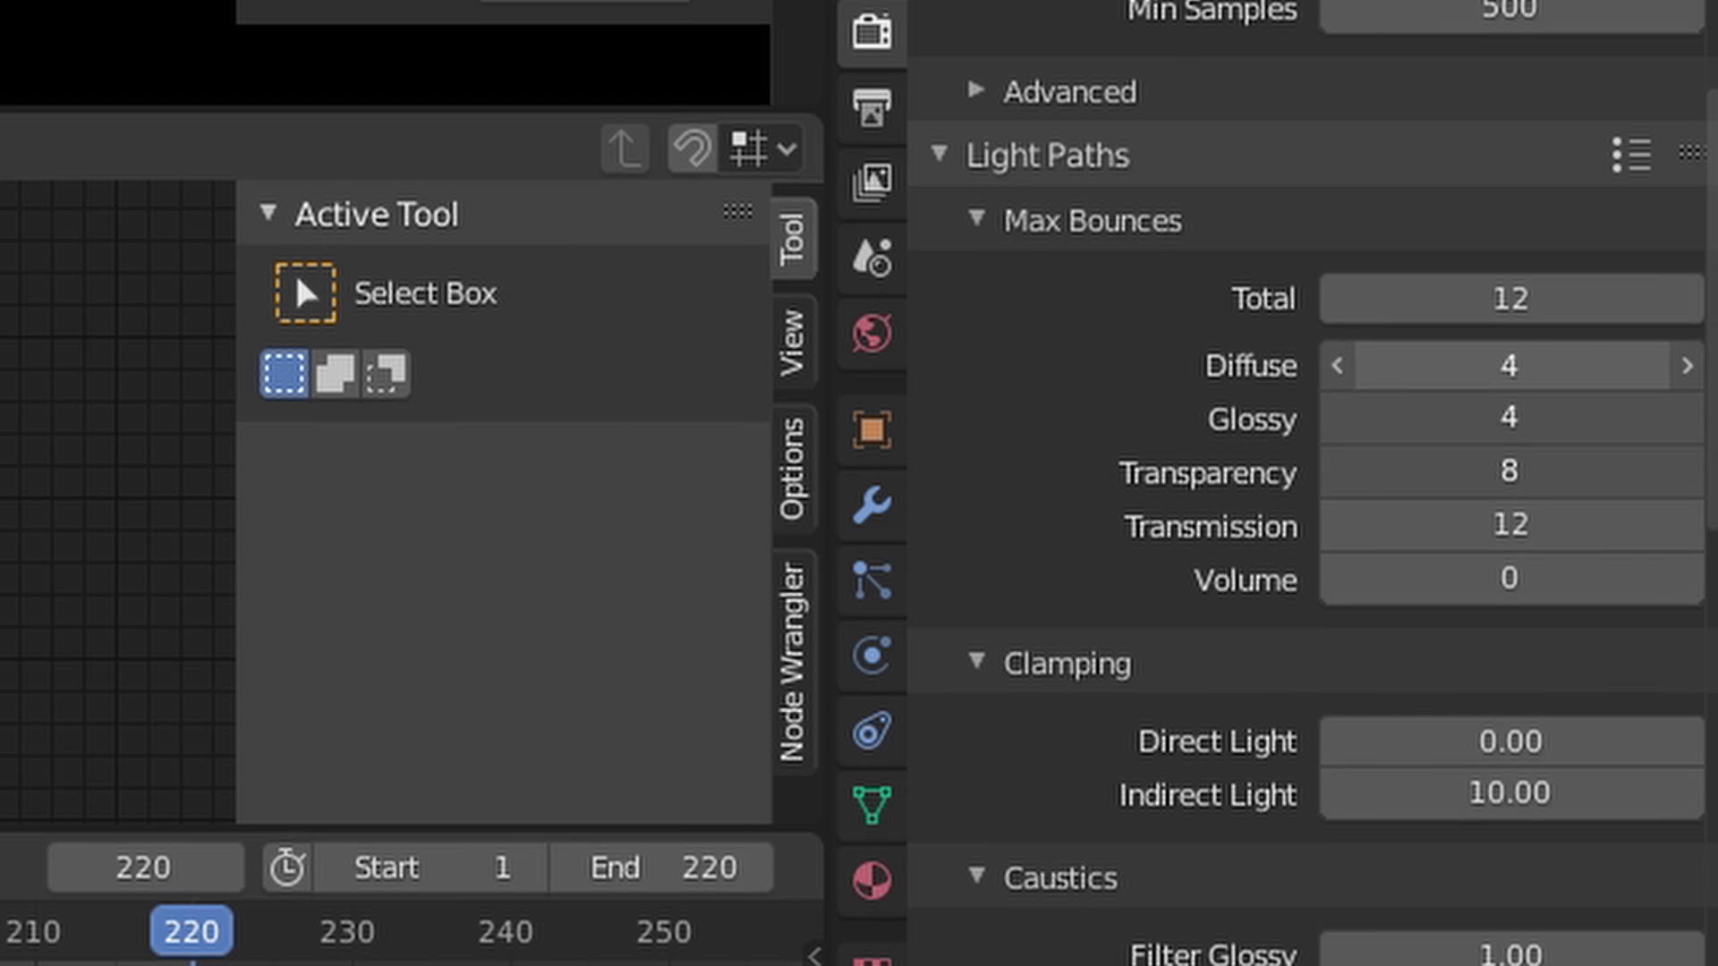
# Set the Total max bounces to 8
pyautogui.click(1508, 365)
pyautogui.click(1560, 269)
pyautogui.click(1549, 297)
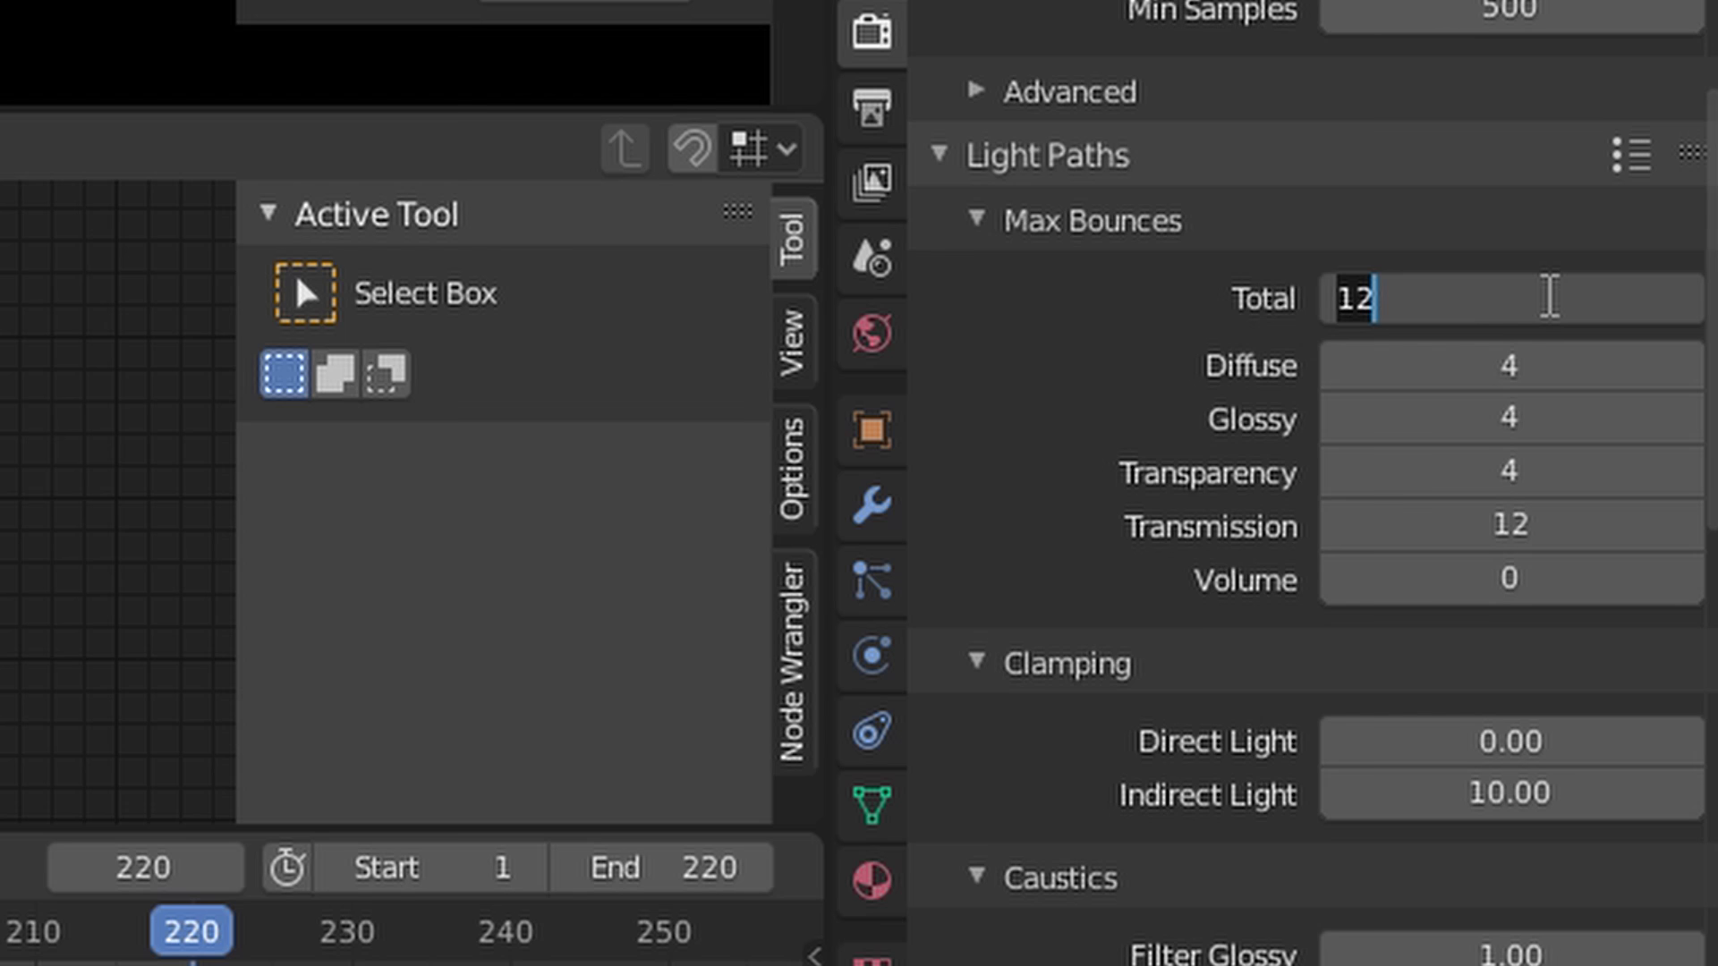
pyautogui.press('Return')
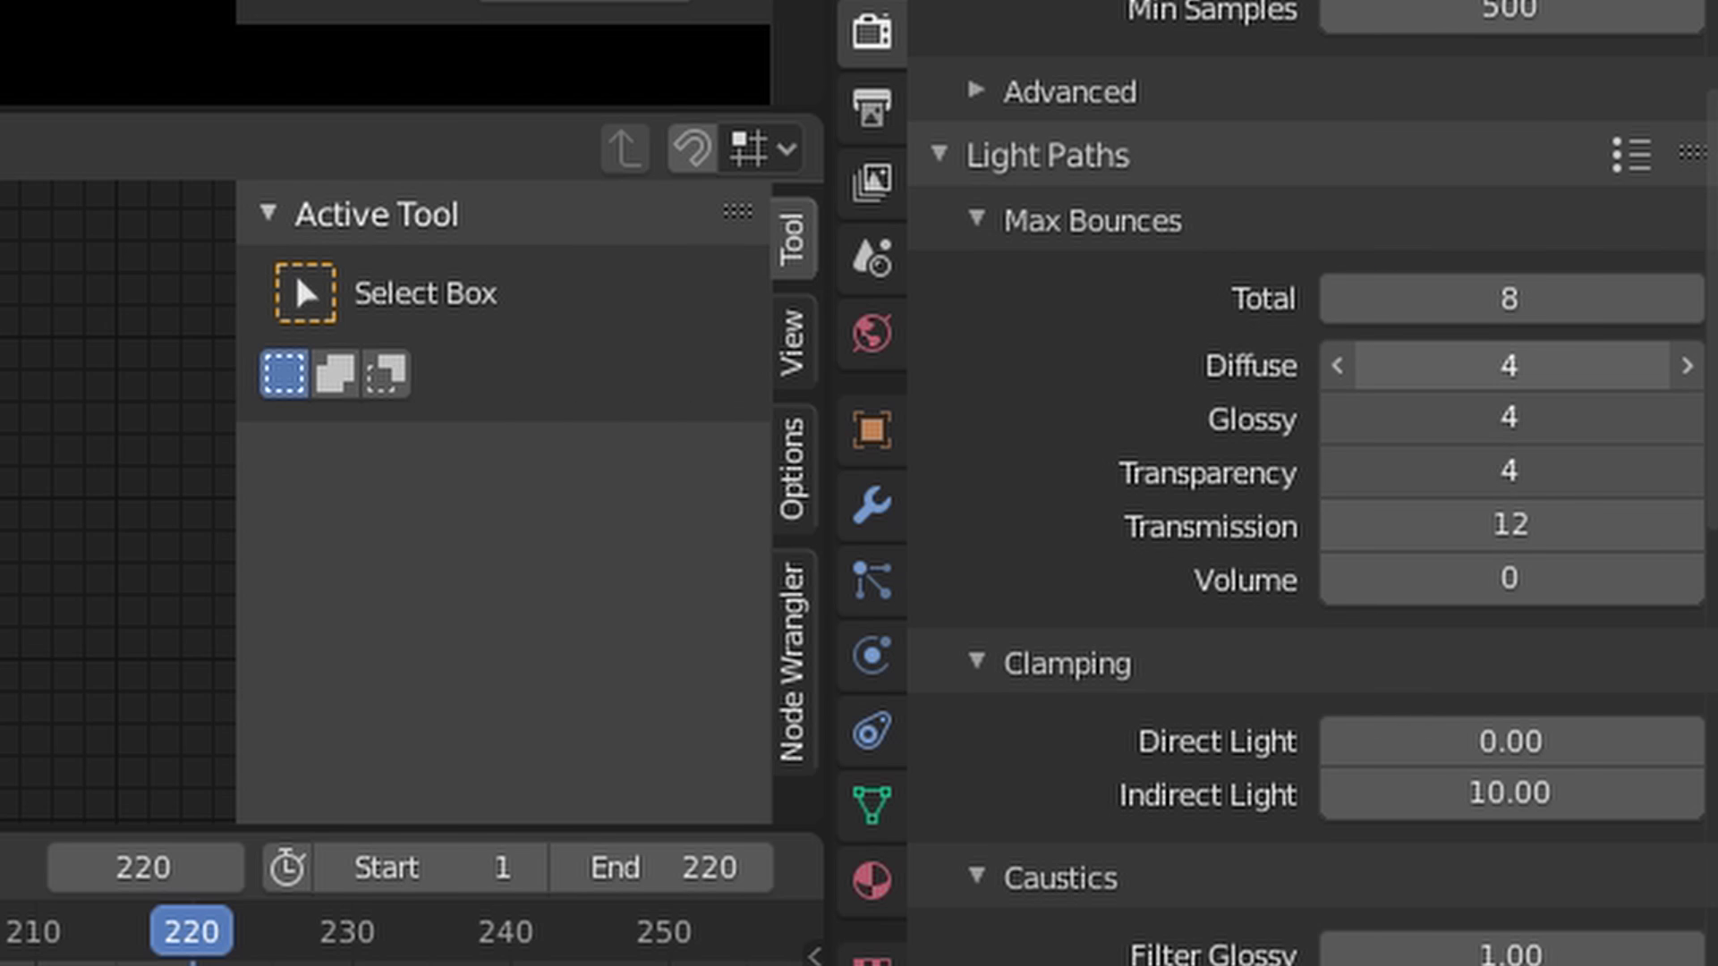
# Set Diffuse and Glossy bounces to 2, and Transparency and Transmission to 8
pyautogui.moveTo(1508, 365); pyautogui.dragTo(1504, 403)
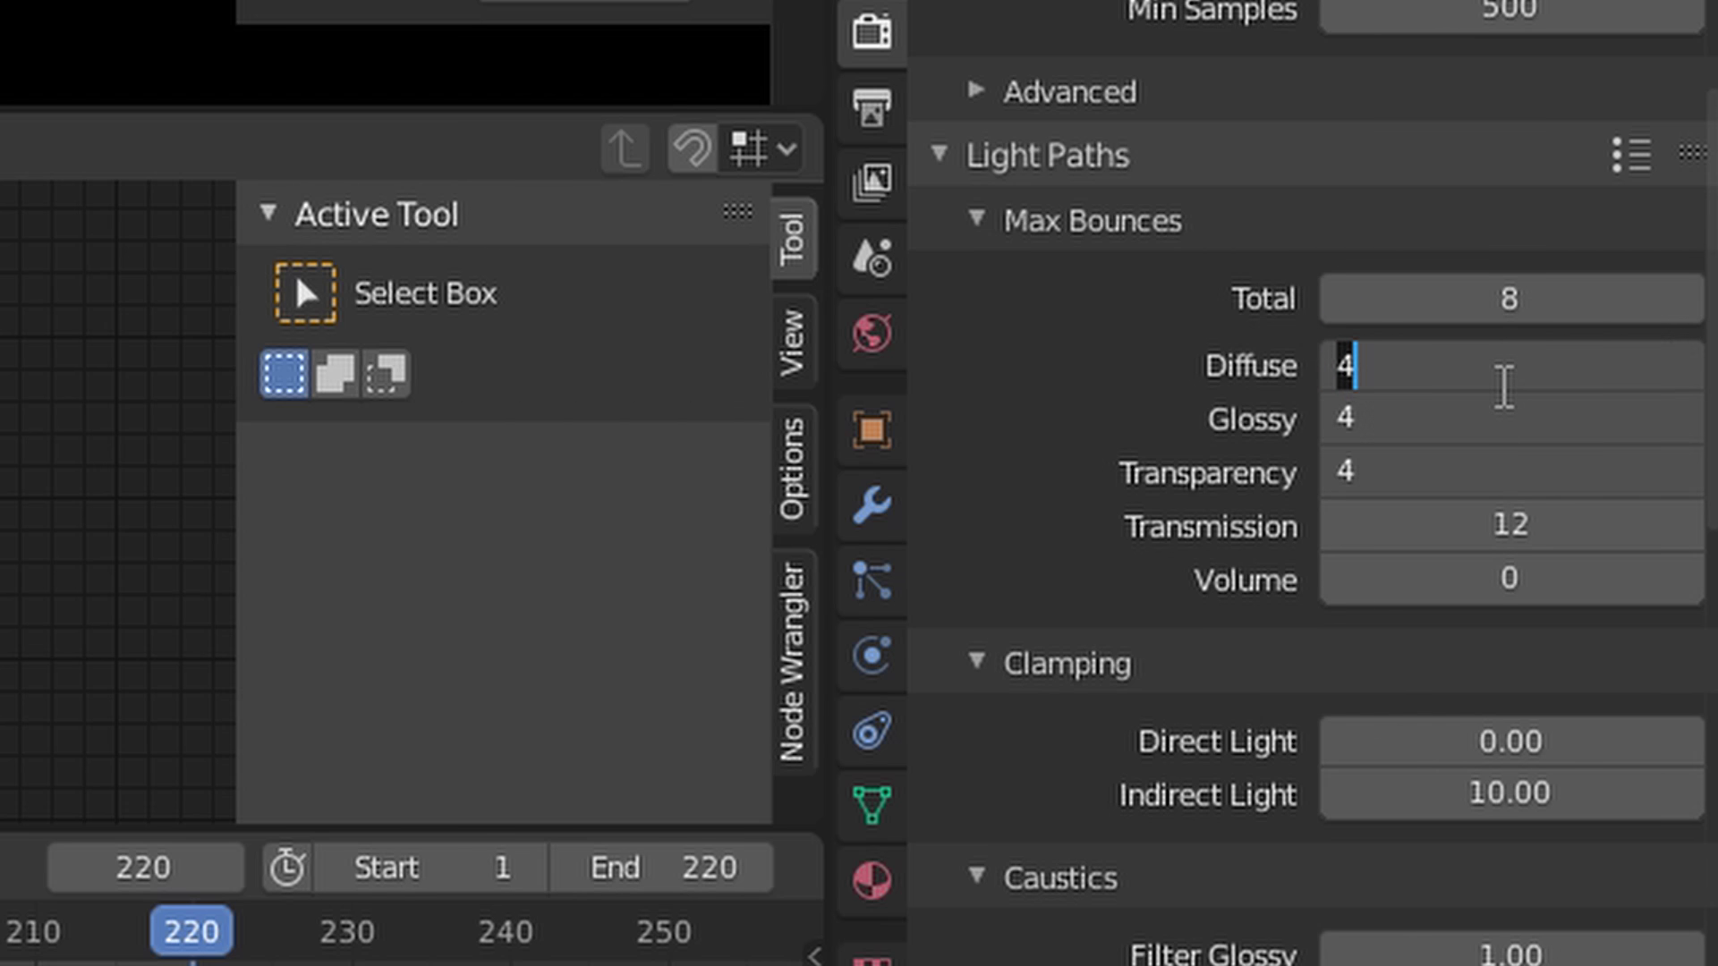
pyautogui.write('2')
pyautogui.press('Return')
pyautogui.moveTo(1495, 472); pyautogui.dragTo(1499, 484)
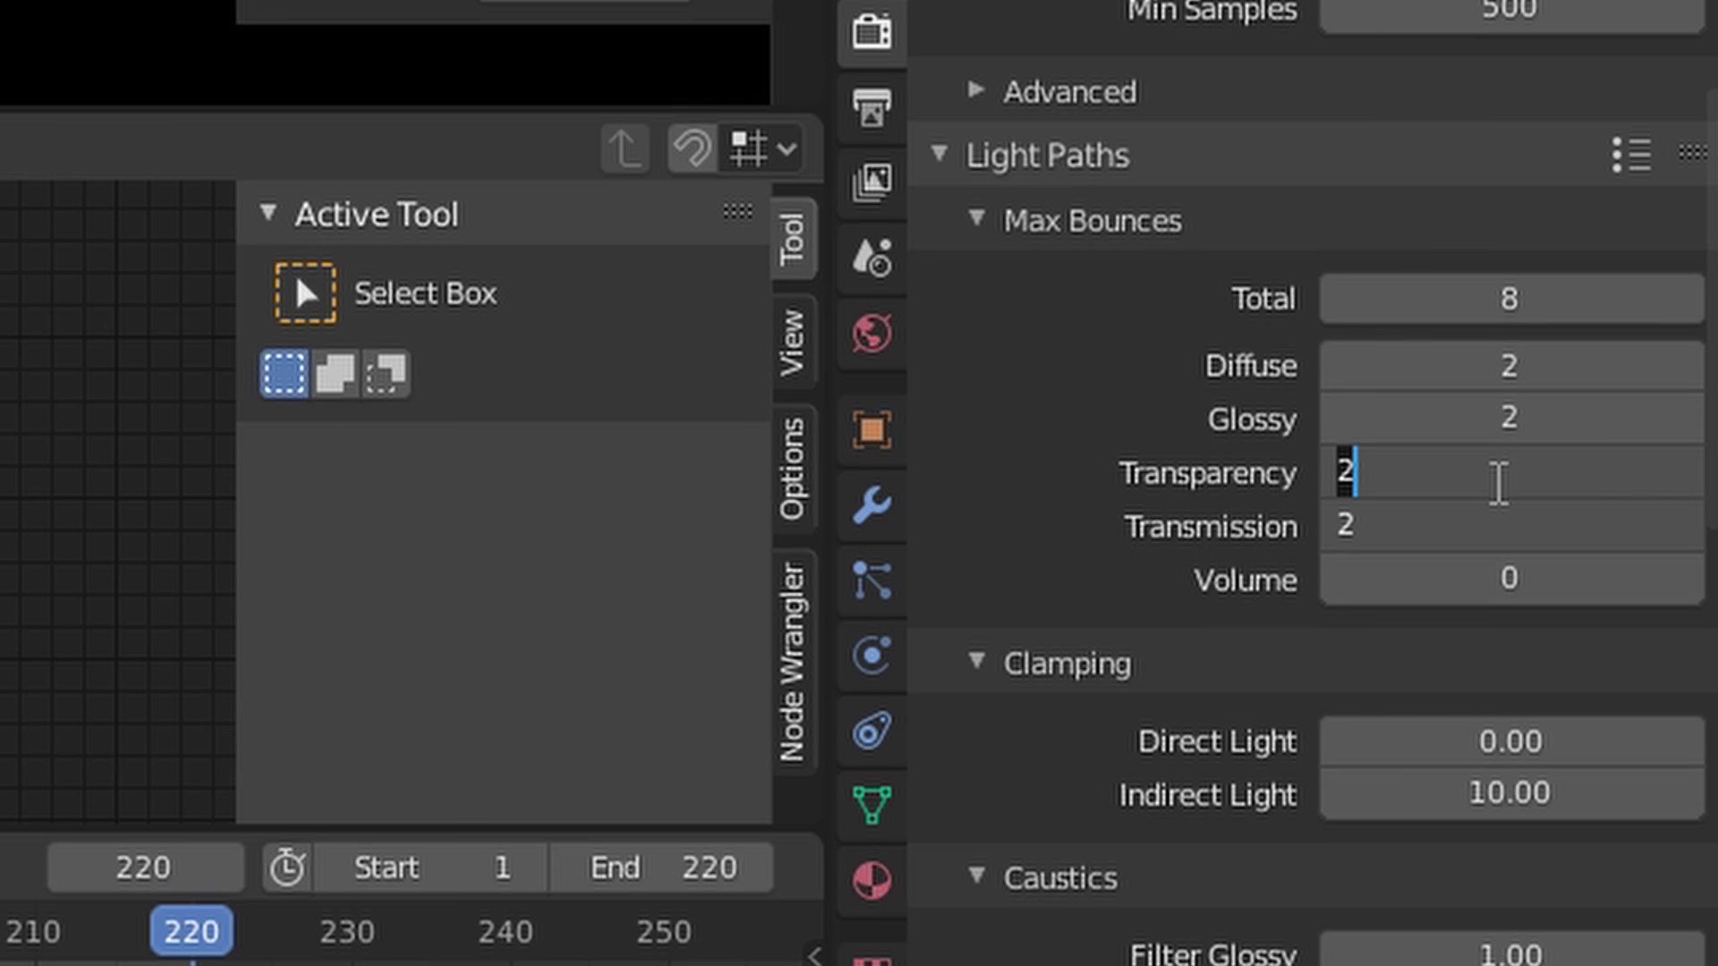
pyautogui.write('8')
pyautogui.press('Return')
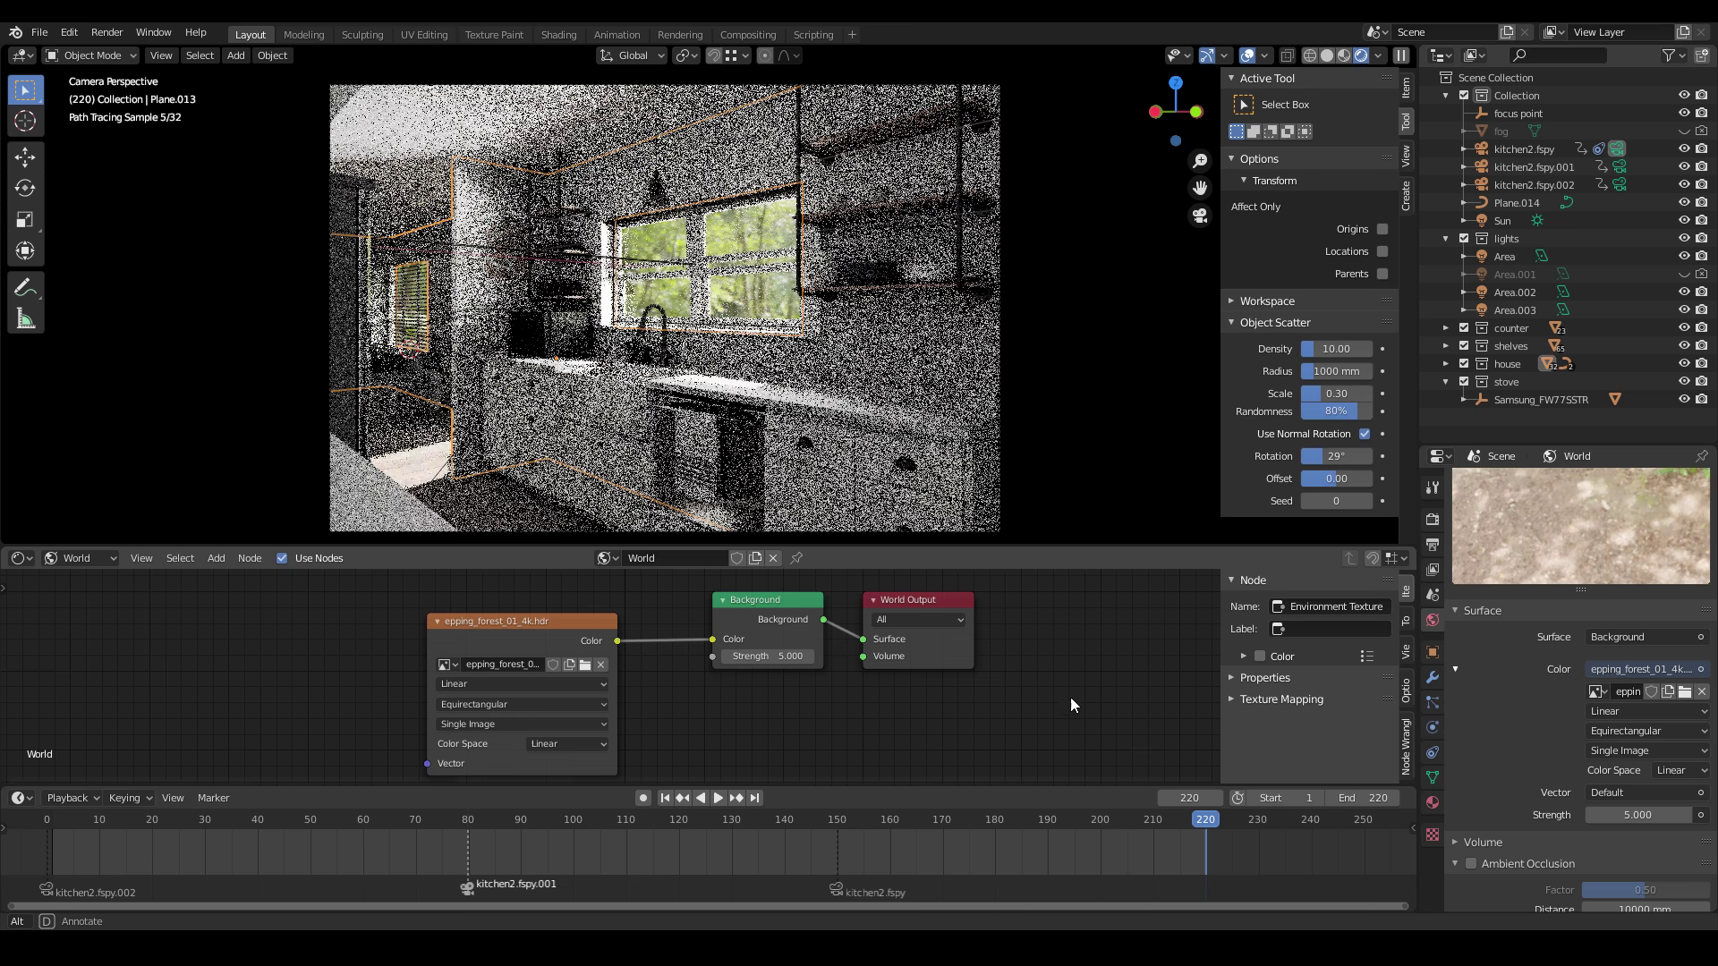
# Disconnect the Environment Texture from the World Background node's Color socket
pyautogui.moveTo(712, 640); pyautogui.dragTo(706, 687)
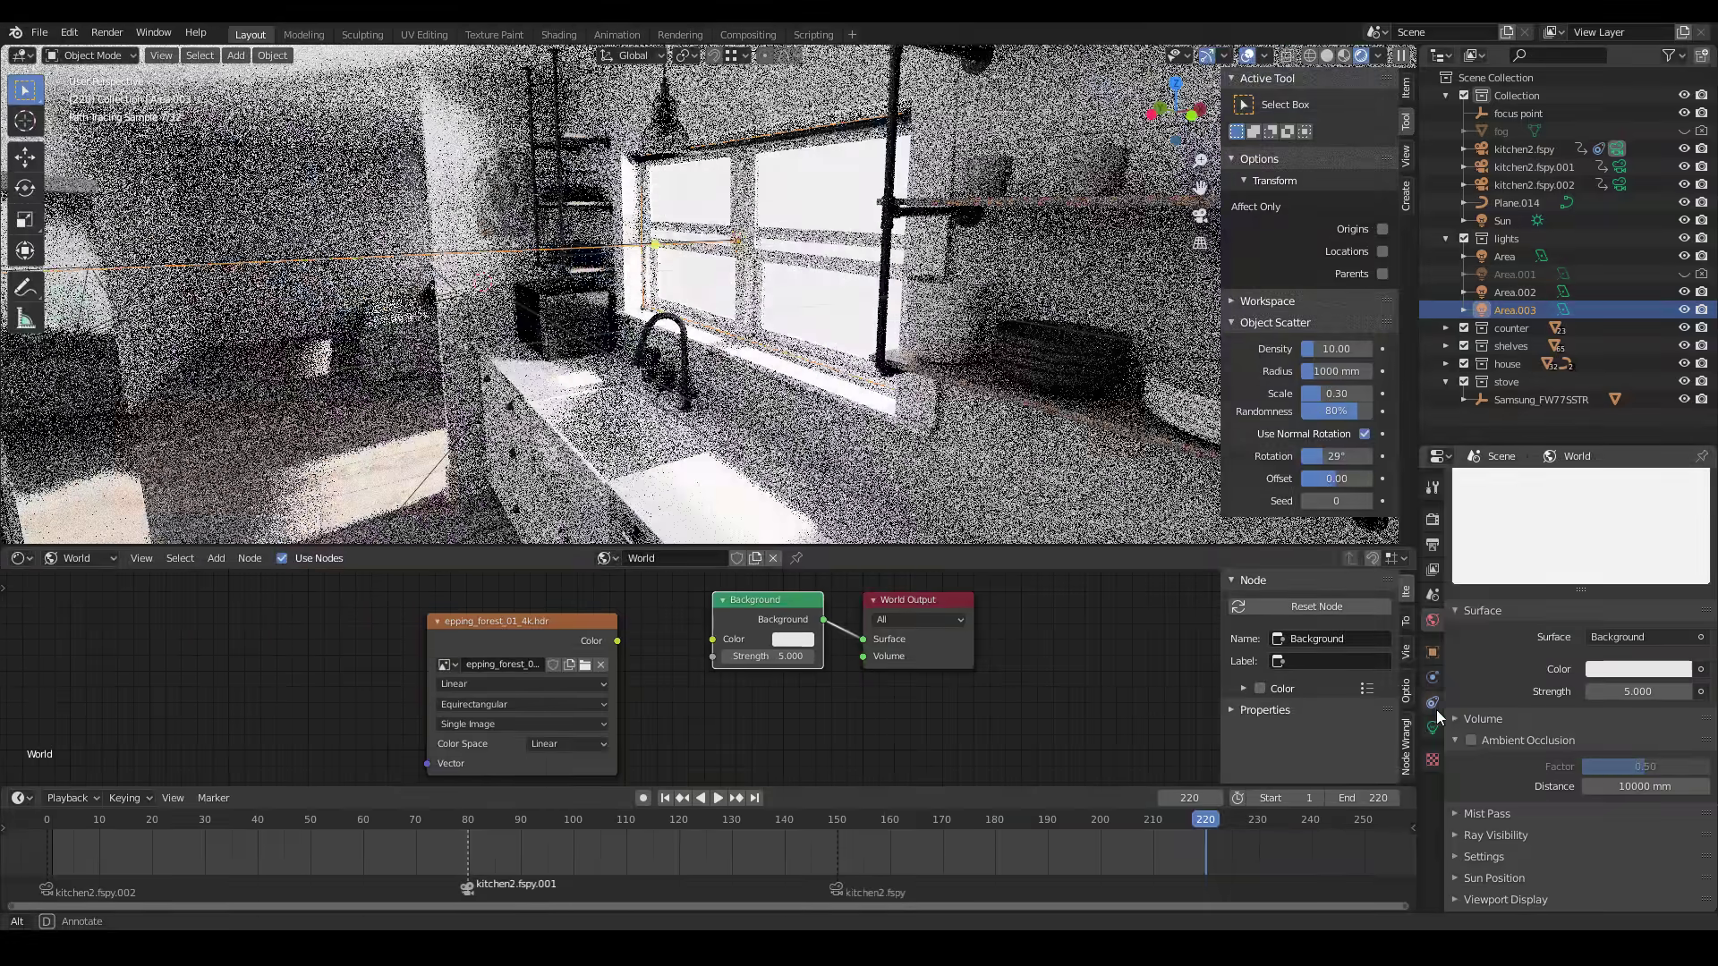
# Leave Area.003's Portal option unchecked in its light settings and view through the camera
pyautogui.click(1432, 727)
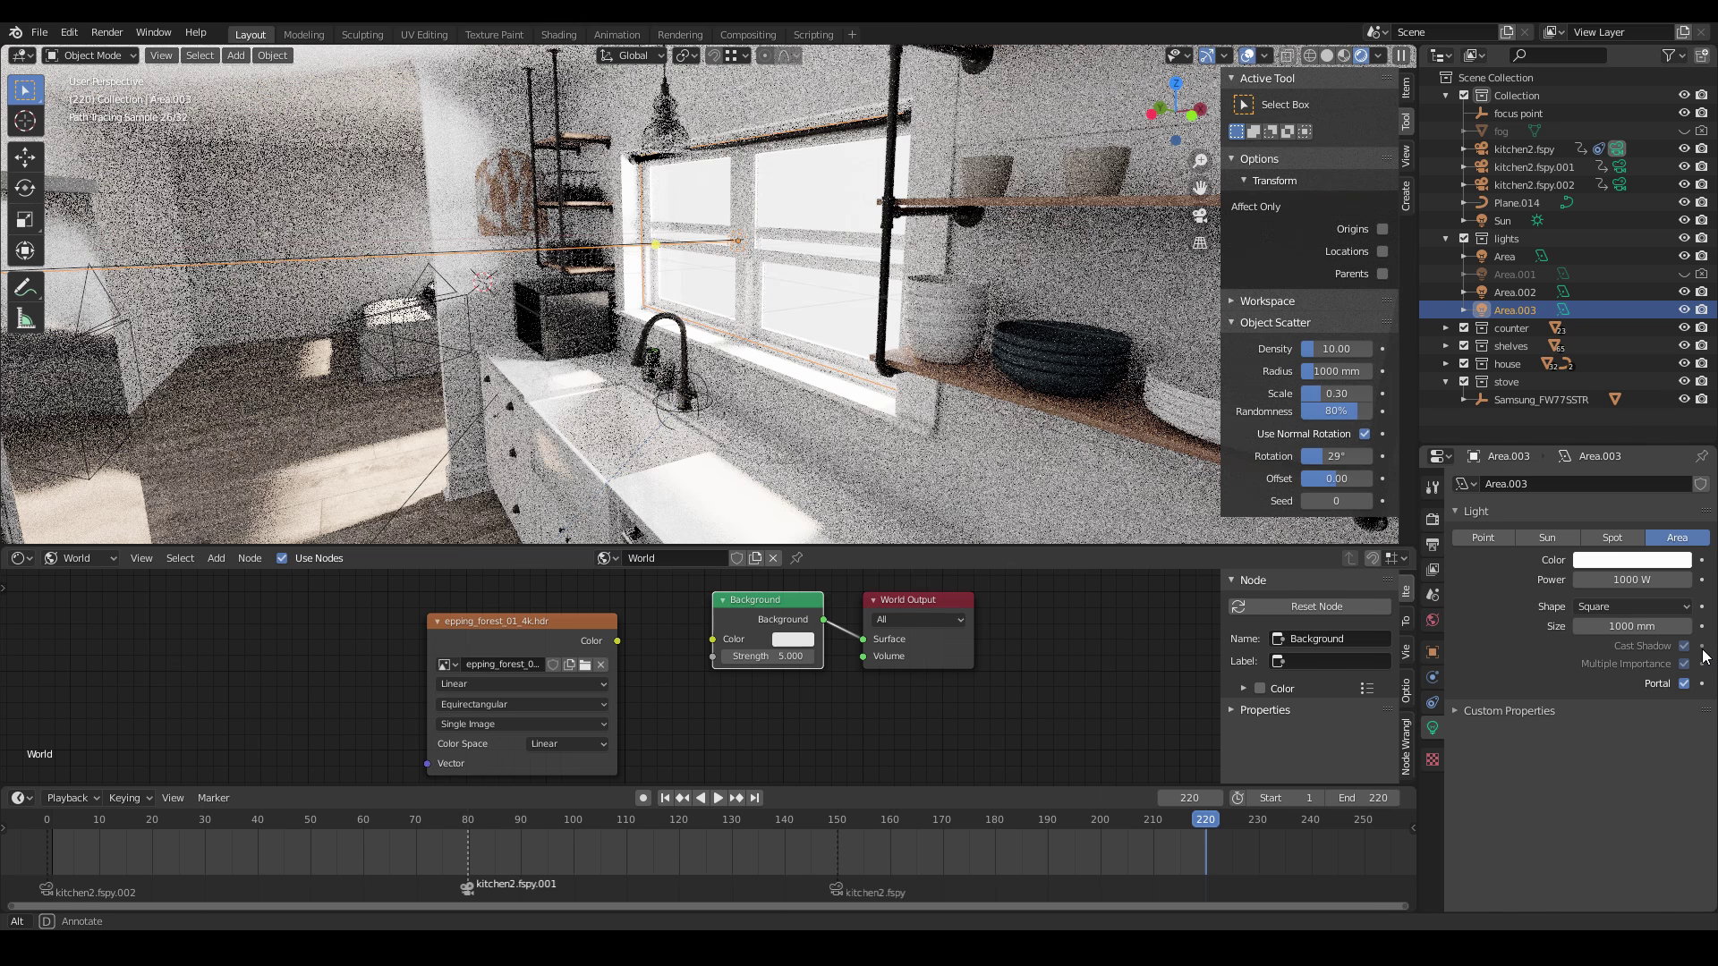
pyautogui.click(1686, 684)
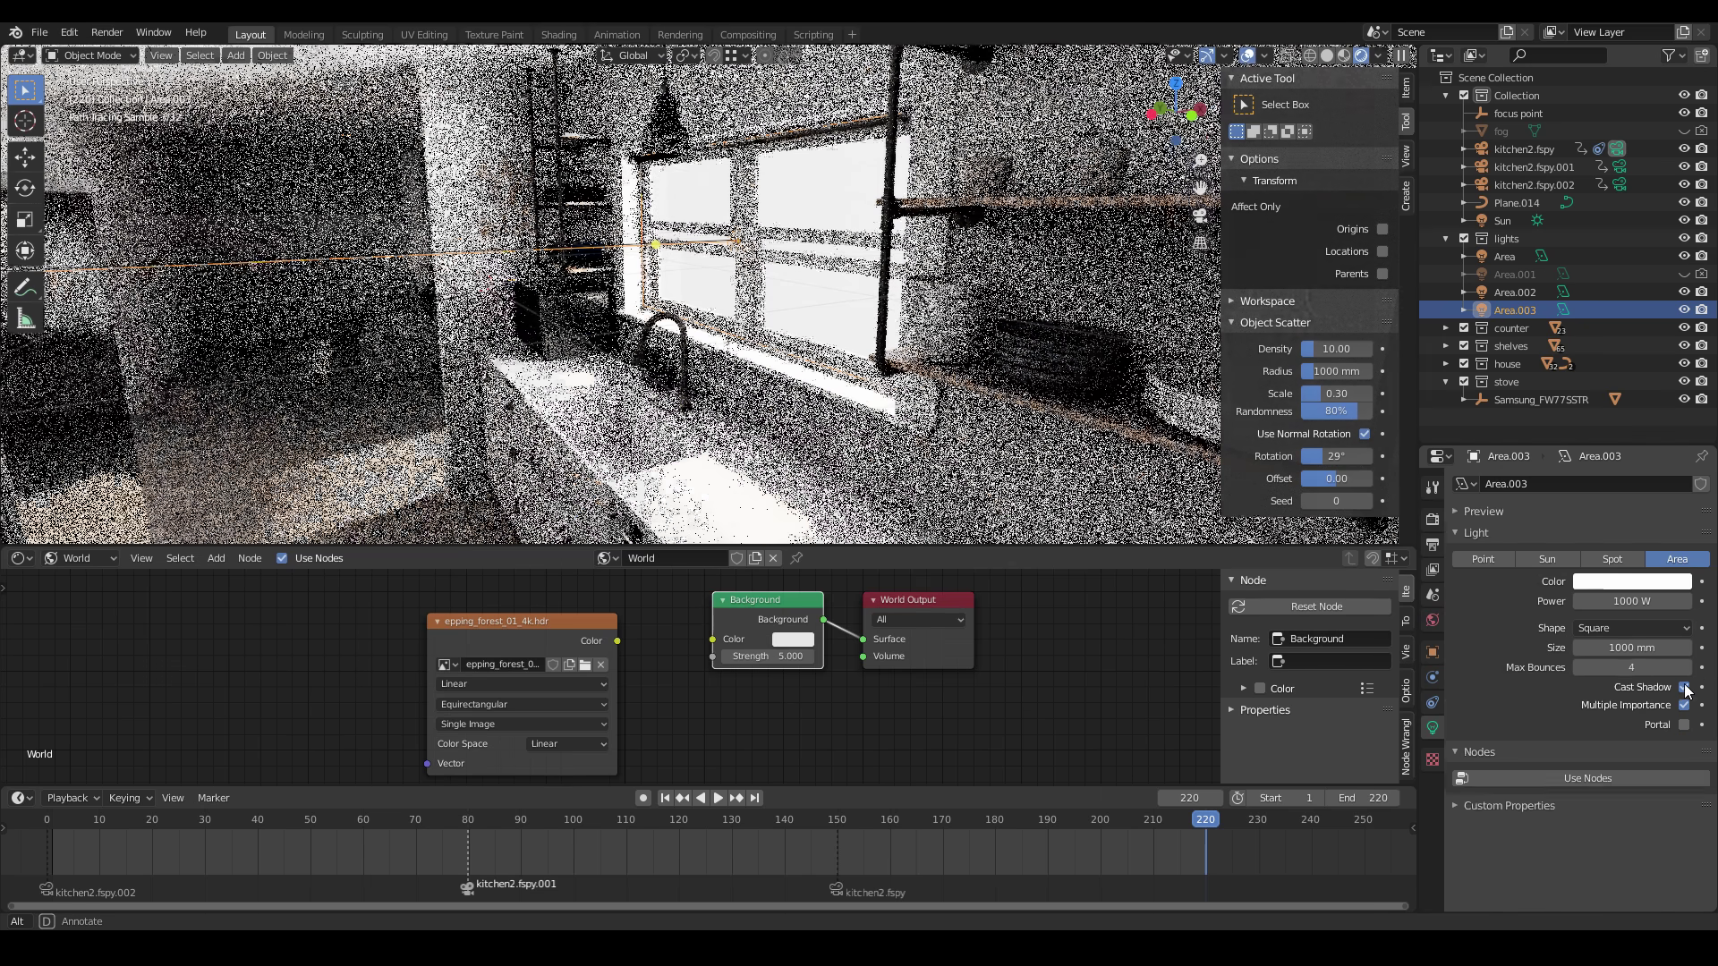
pyautogui.press('KP_0')
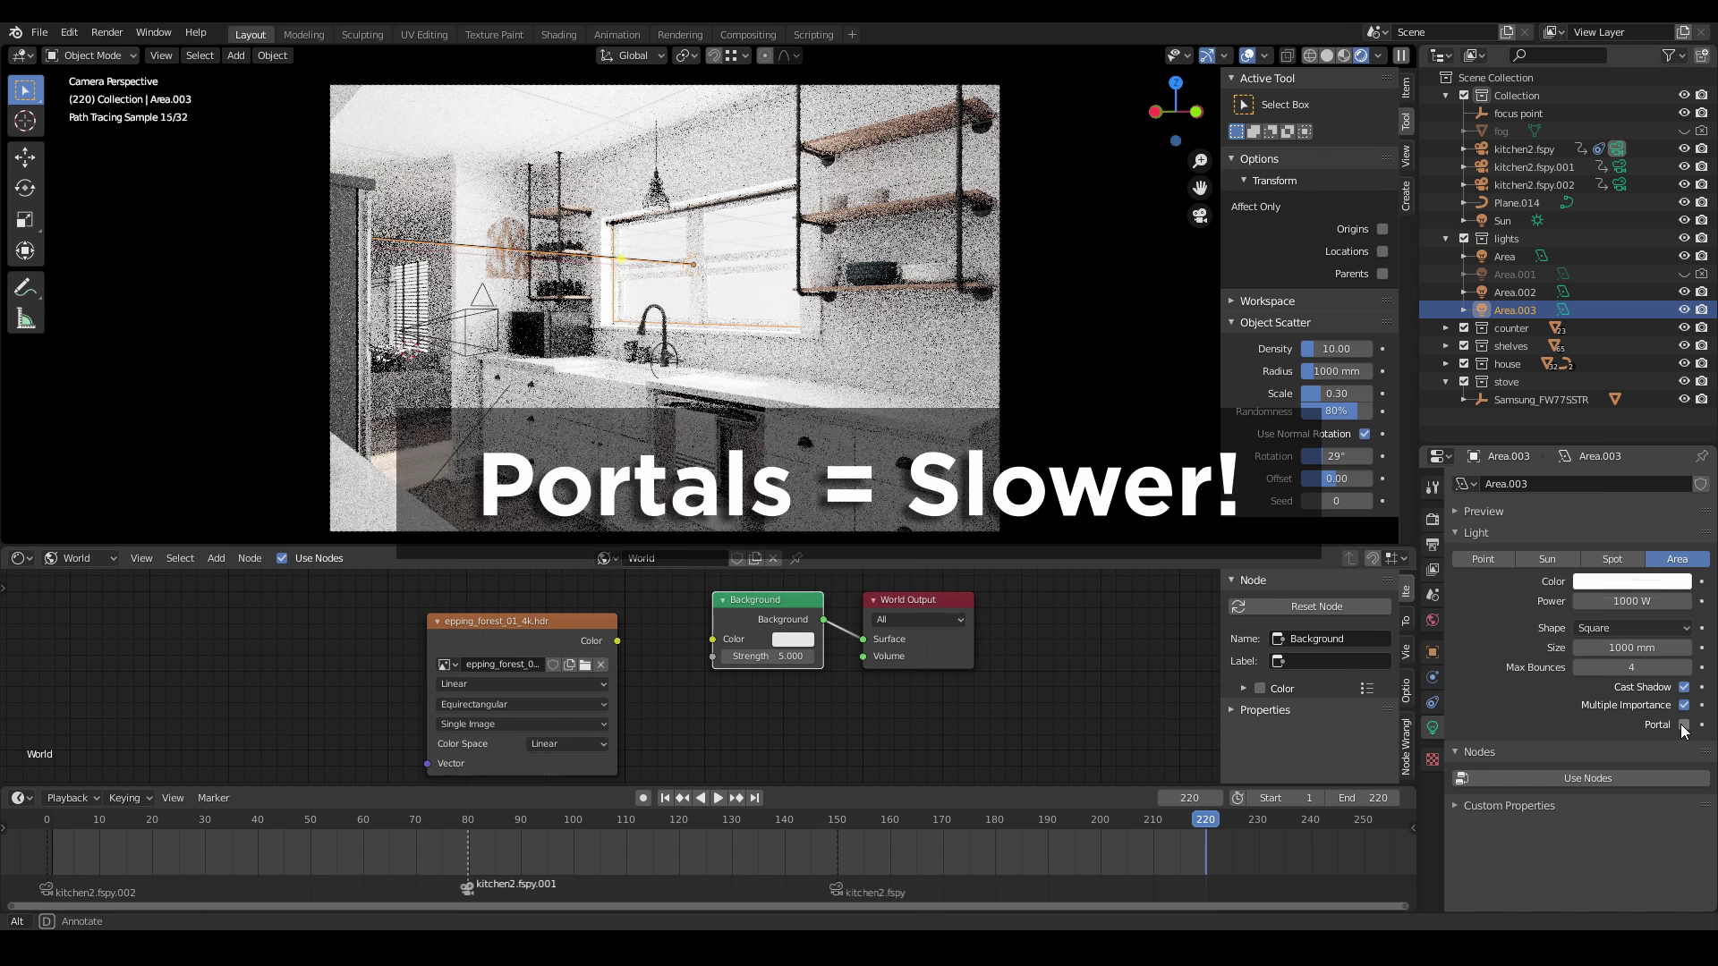
pyautogui.click(1683, 725)
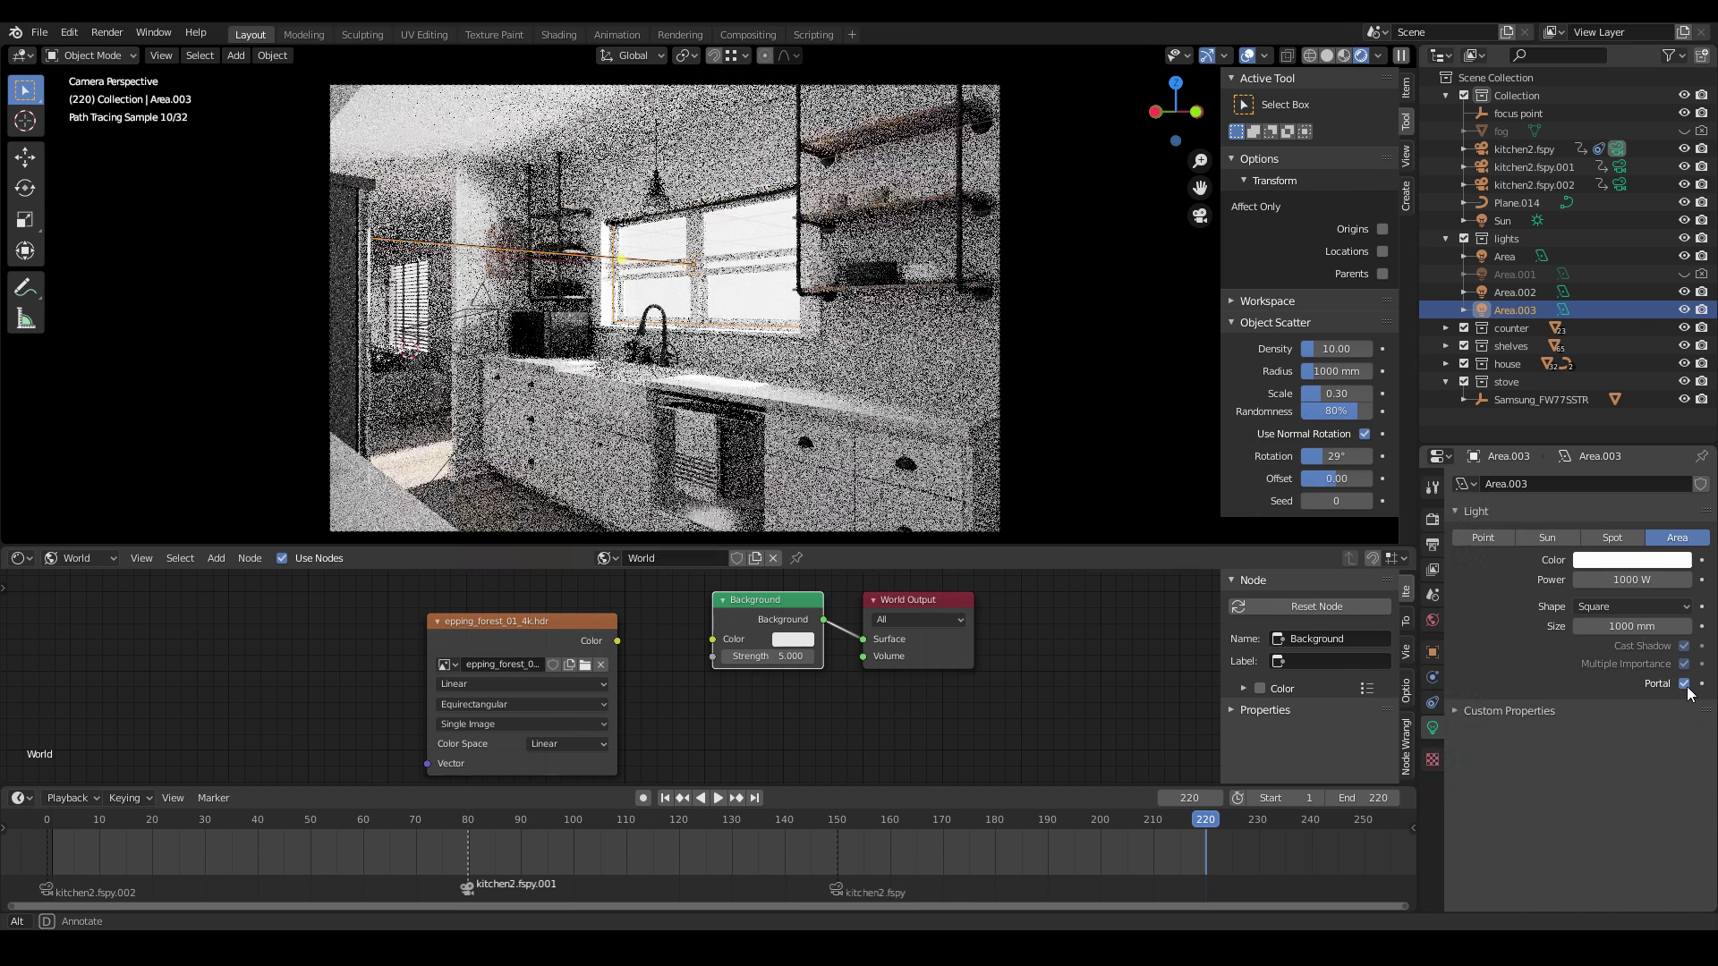
pyautogui.click(1684, 683)
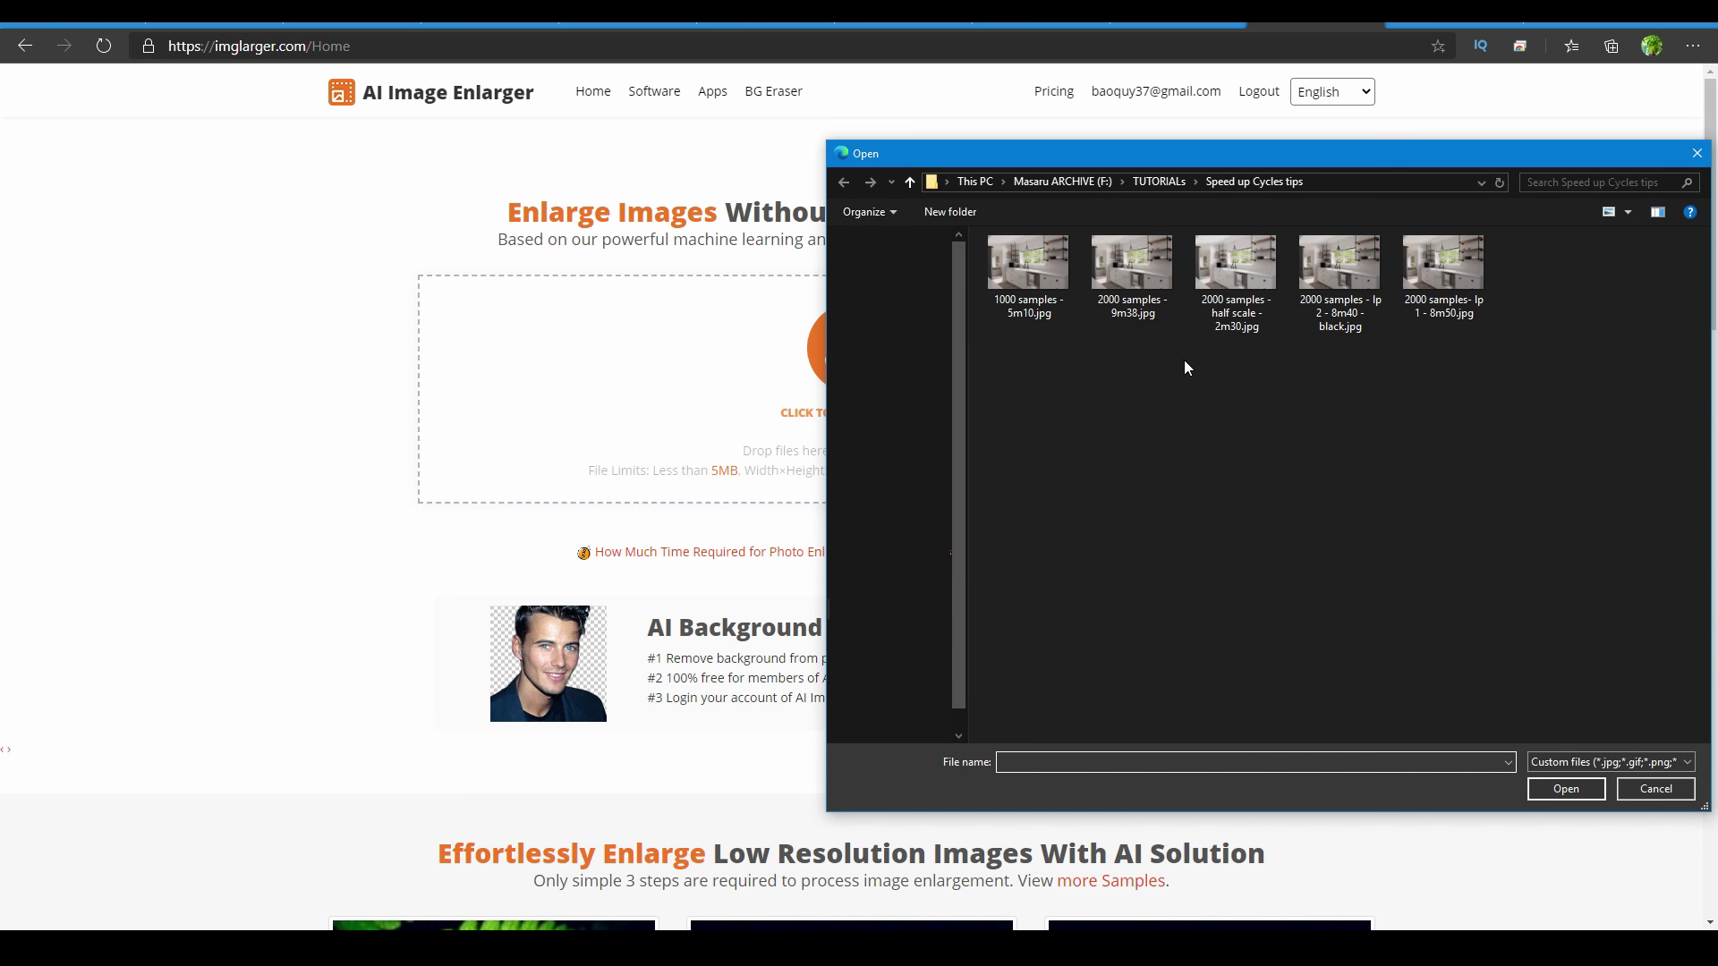
# Upload '2000 samples - half scale - 2m30.jpg' and start a High-Grade 2x enlargement
pyautogui.click(1344, 288)
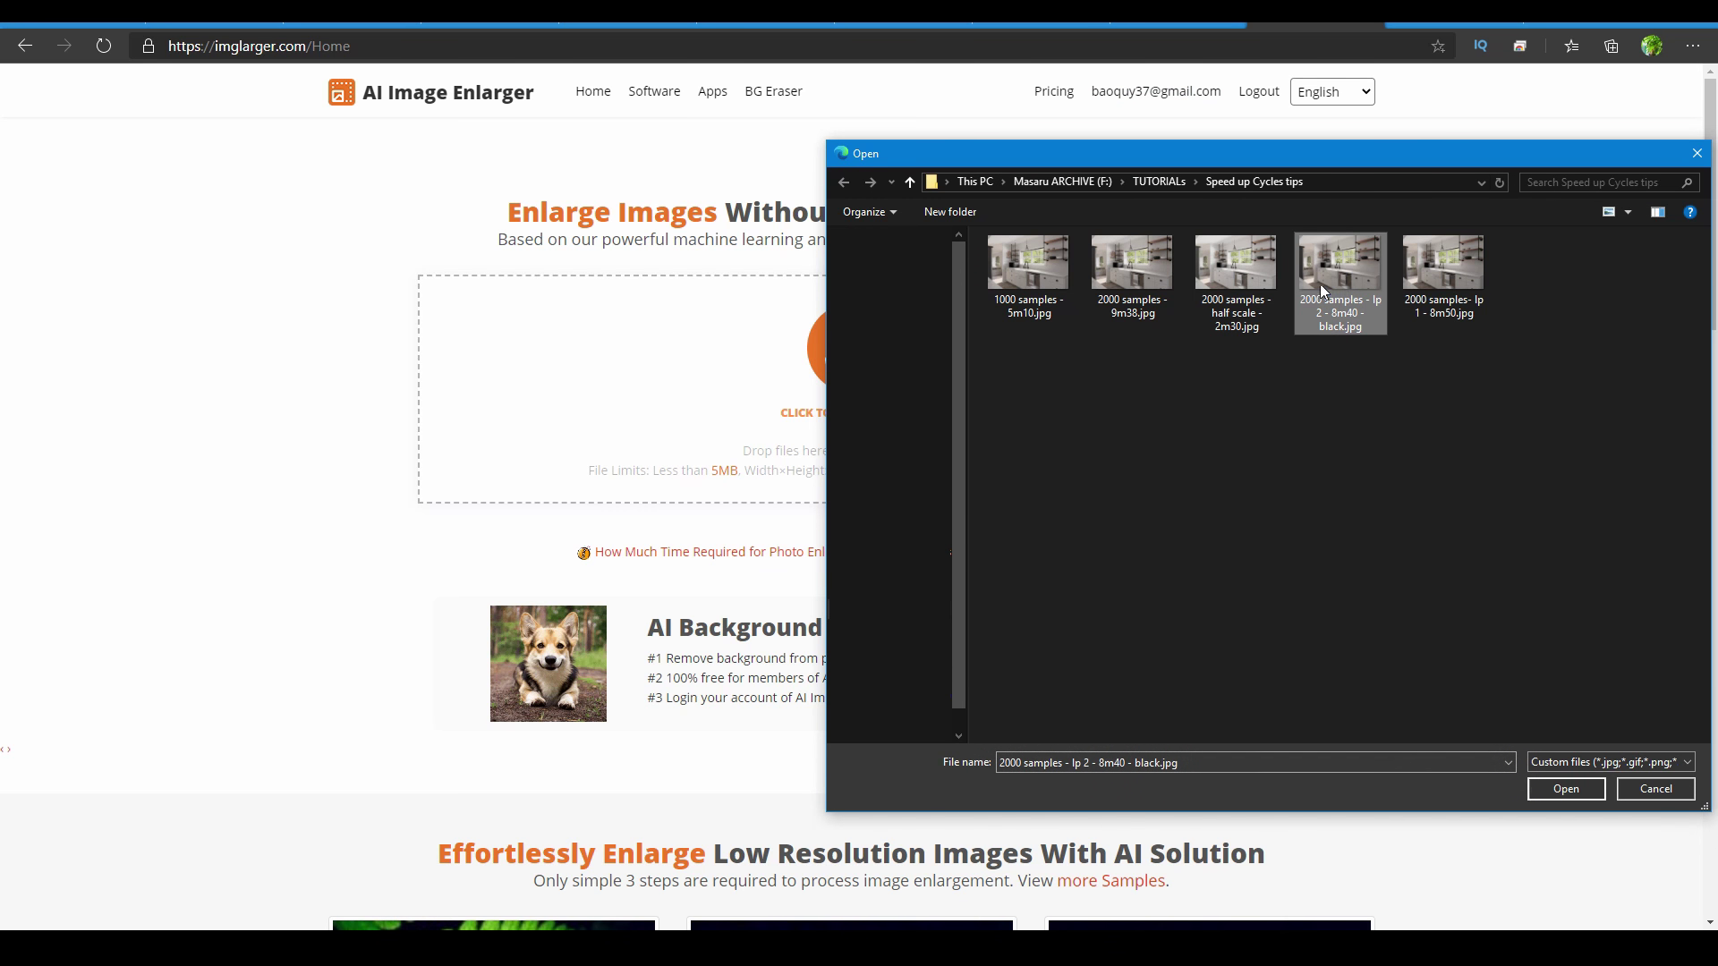
pyautogui.doubleClick(1234, 273)
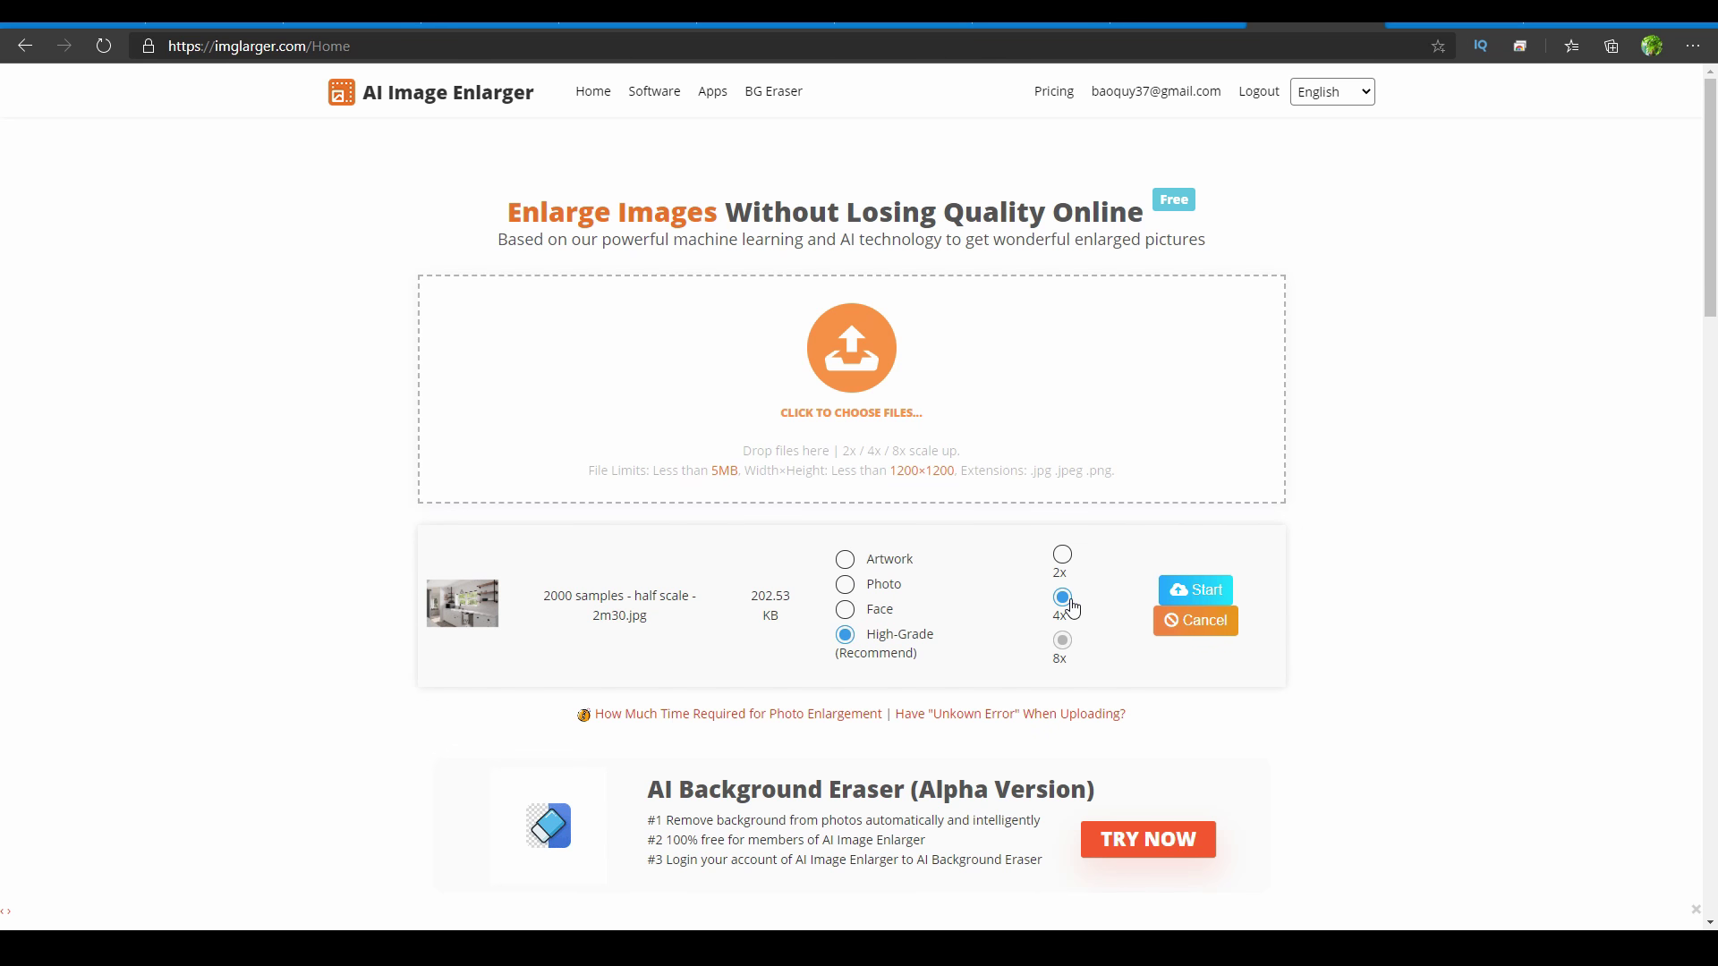
pyautogui.click(1185, 592)
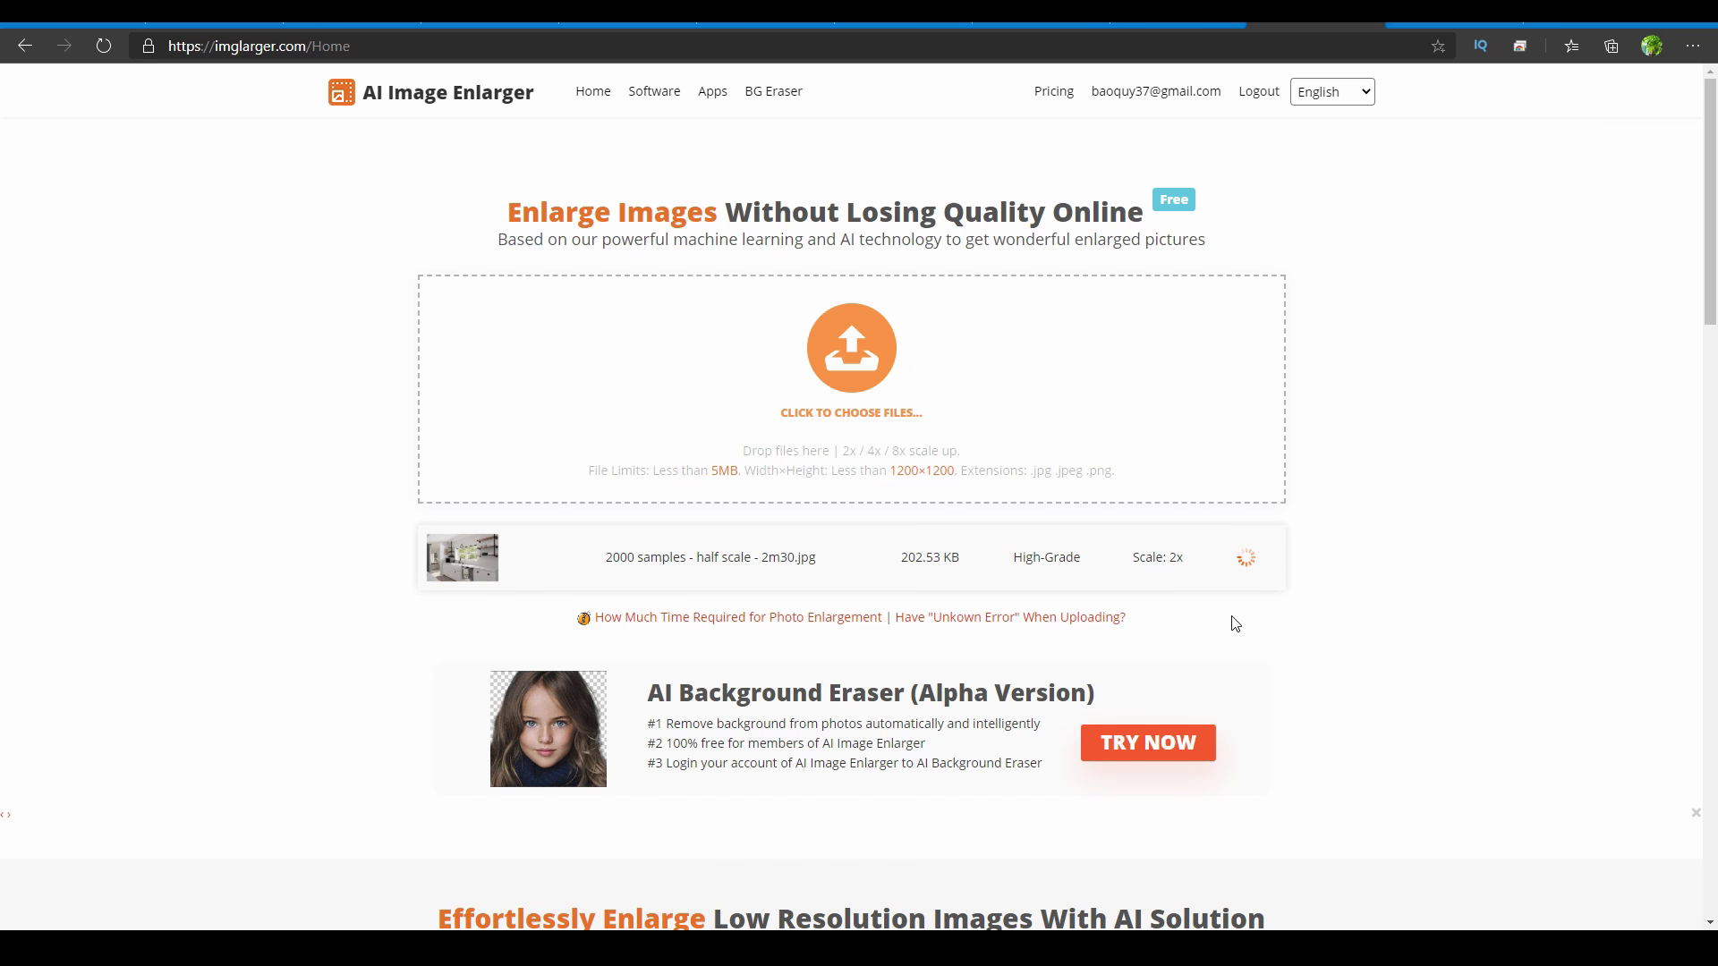
pyautogui.click(1204, 569)
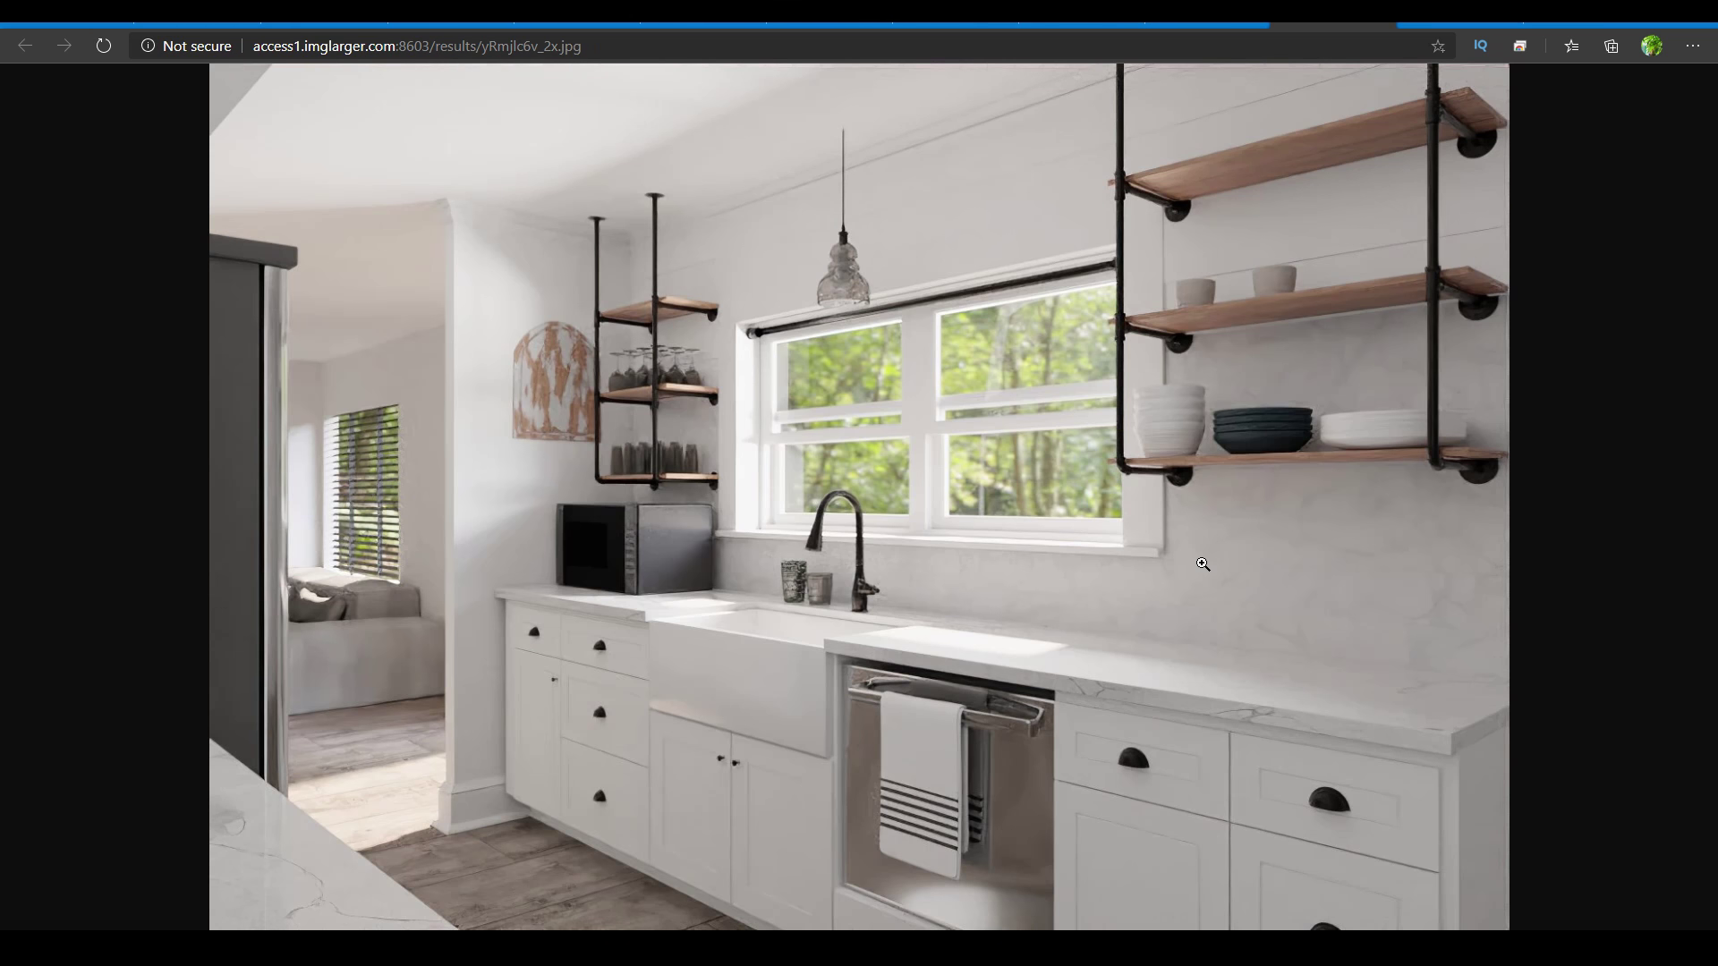